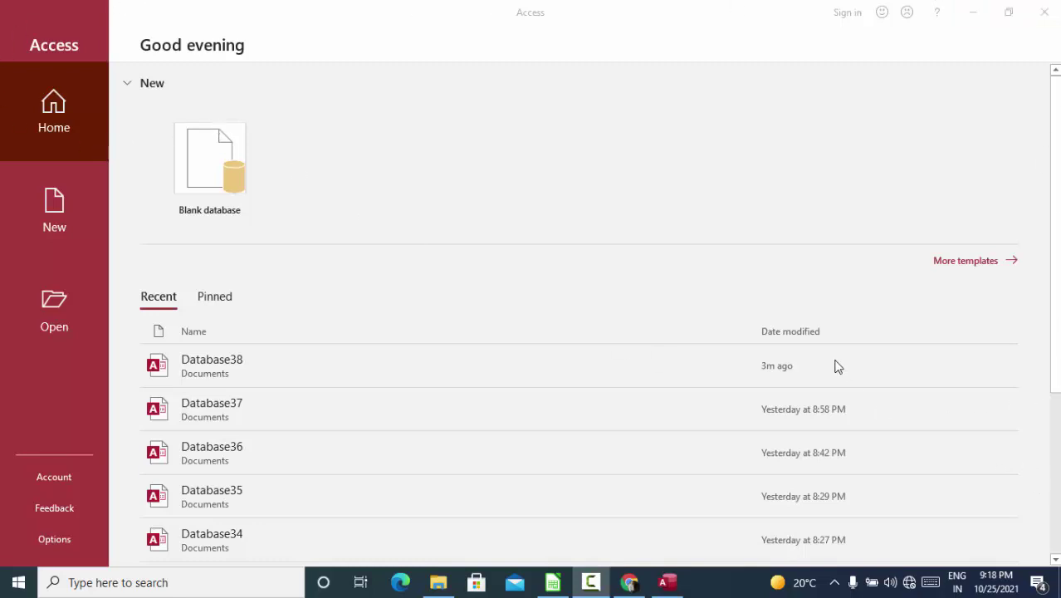
Step: Create a new blank database named Database39 from the Access start screen
{"action": "left_click", "coordinate": [192, 154]}
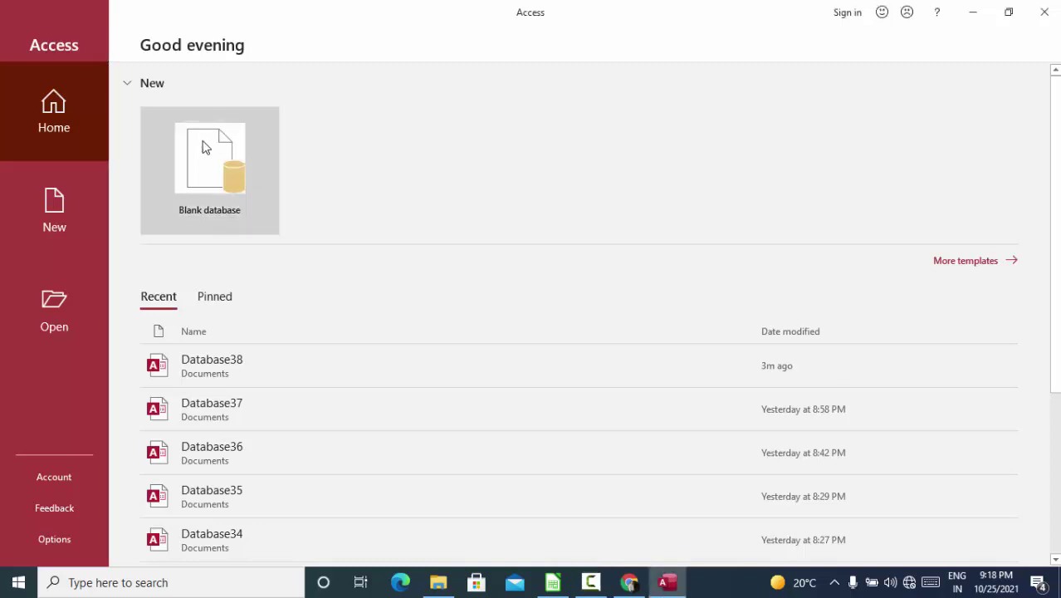
{"action": "left_click", "coordinate": [206, 148]}
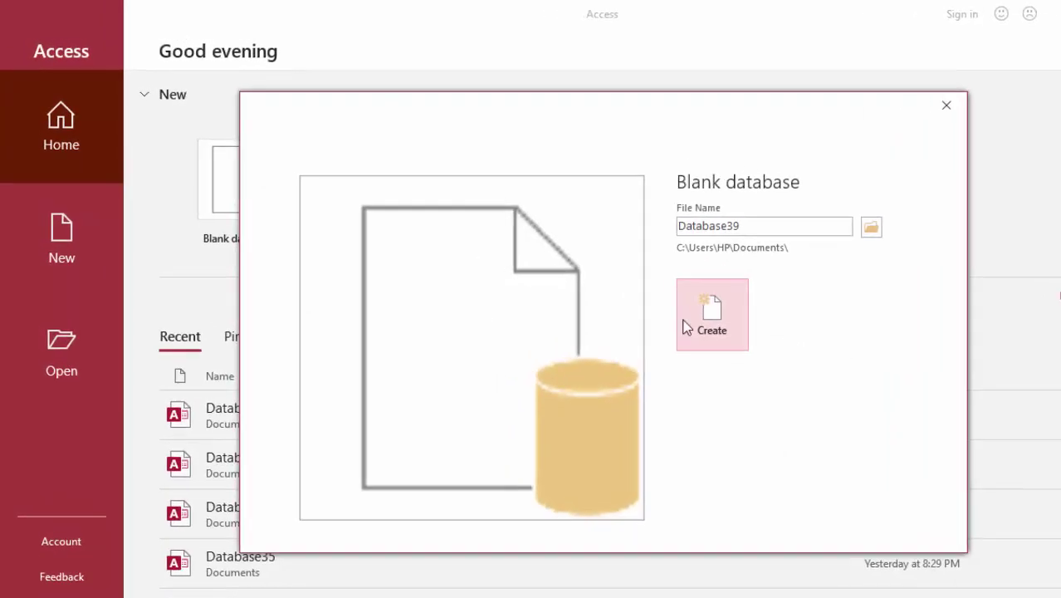
{"action": "left_click", "coordinate": [619, 277]}
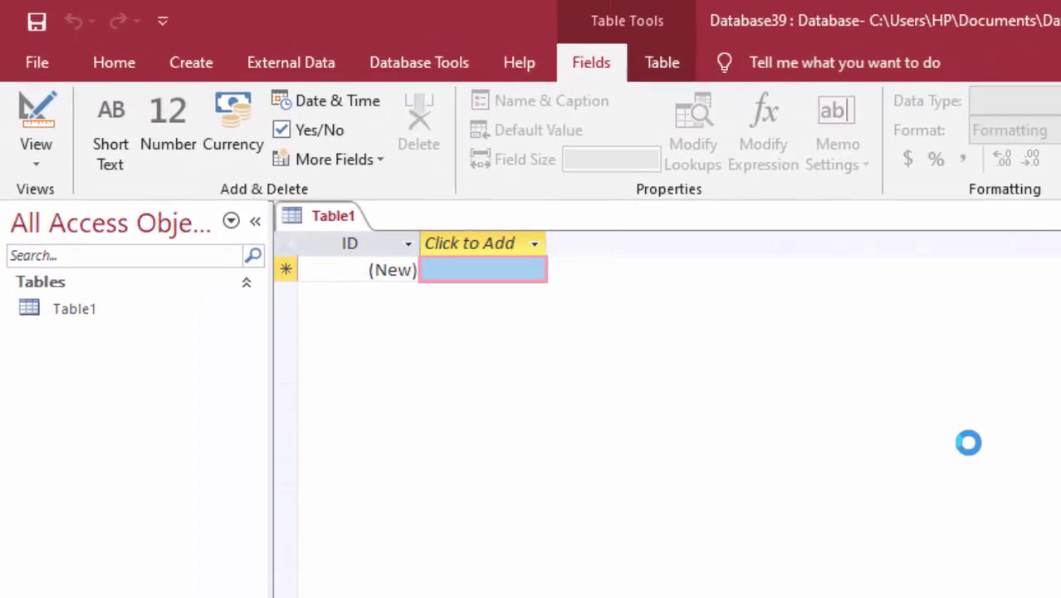
Step: Save the table as Table1 in Design view and add fields named Number and Percentage
{"action": "left_click", "coordinate": [37, 116]}
{"action": "left_click", "coordinate": [869, 387]}
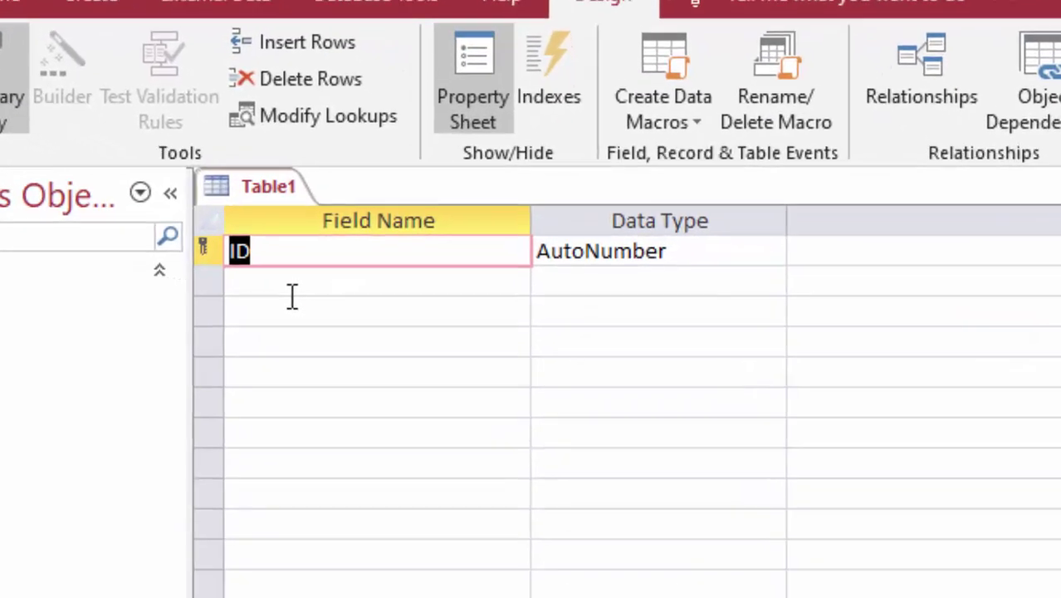
{"action": "left_click", "coordinate": [365, 297]}
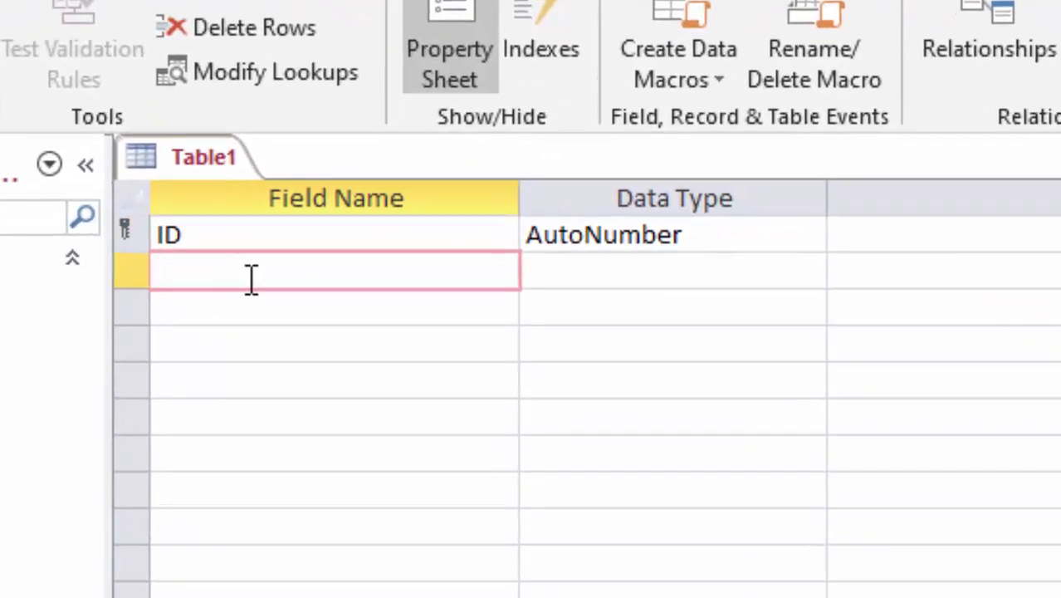
{"action": "type", "text": "Num"}
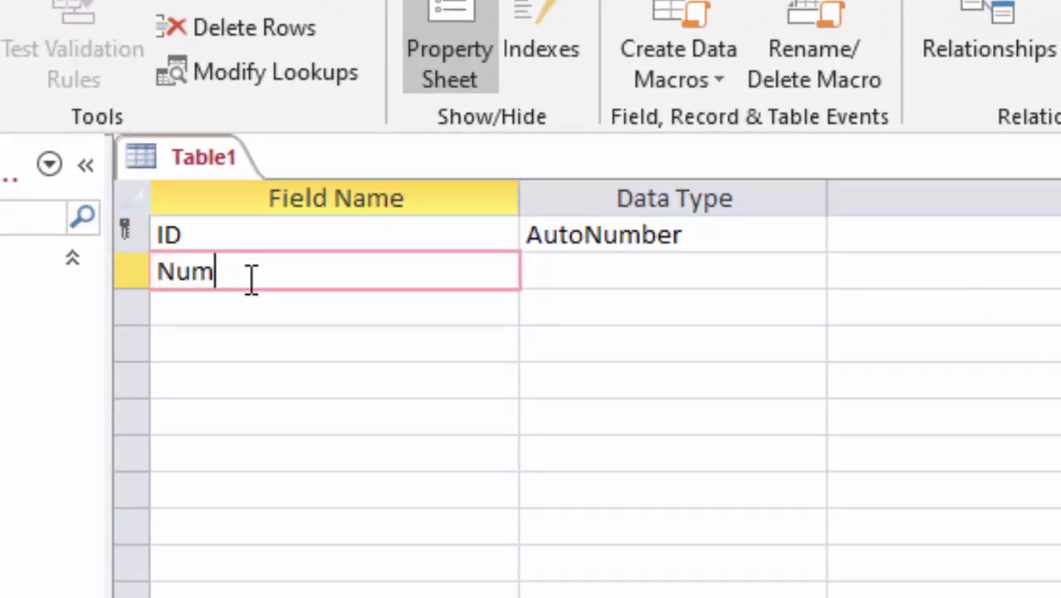
{"action": "type", "text": "ber"}
{"action": "key", "text": "Tab"}
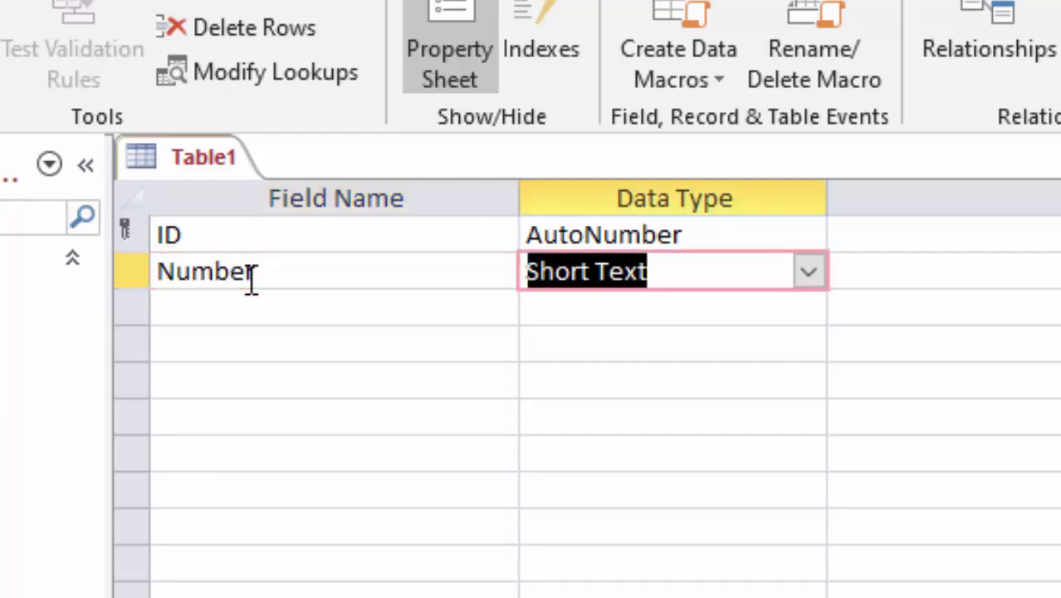
{"action": "key", "text": "Tab"}
{"action": "key", "text": "Tab"}
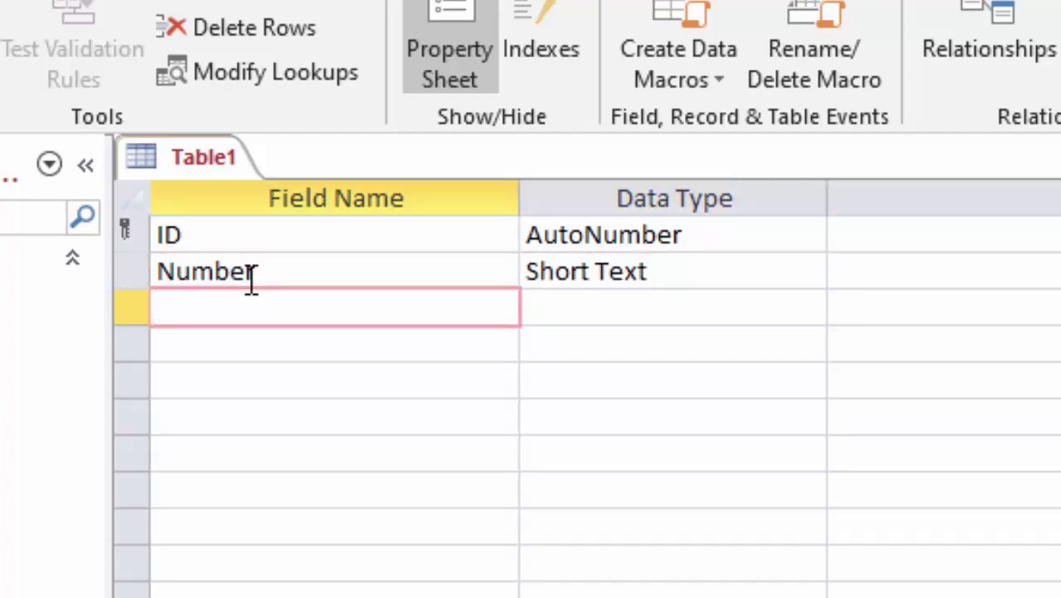
{"action": "type", "text": "Perce"}
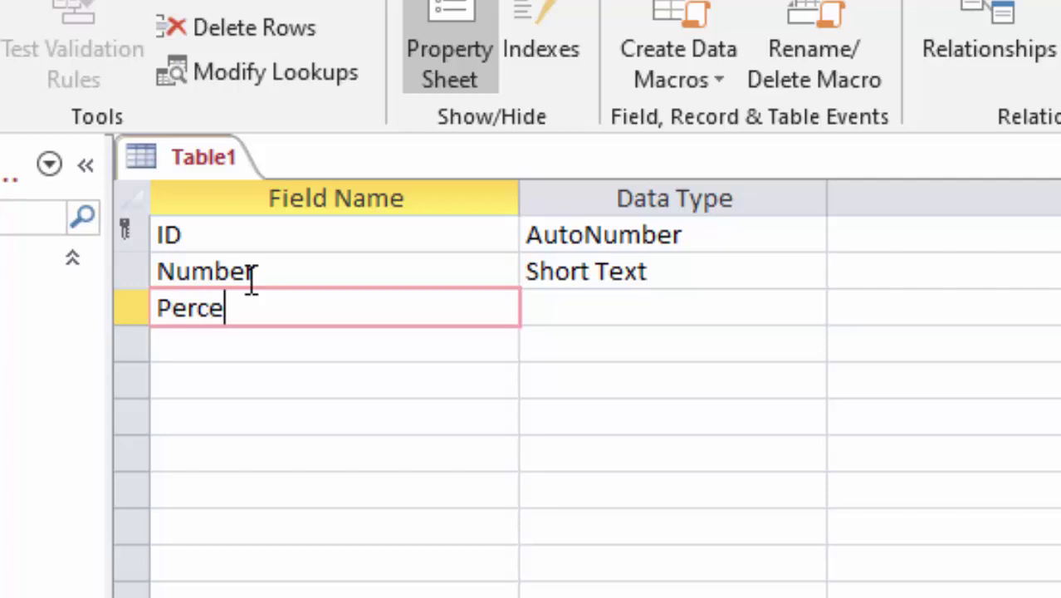
{"action": "type", "text": "ntag"}
{"action": "type", "text": "e"}
{"action": "key", "text": "Tab"}
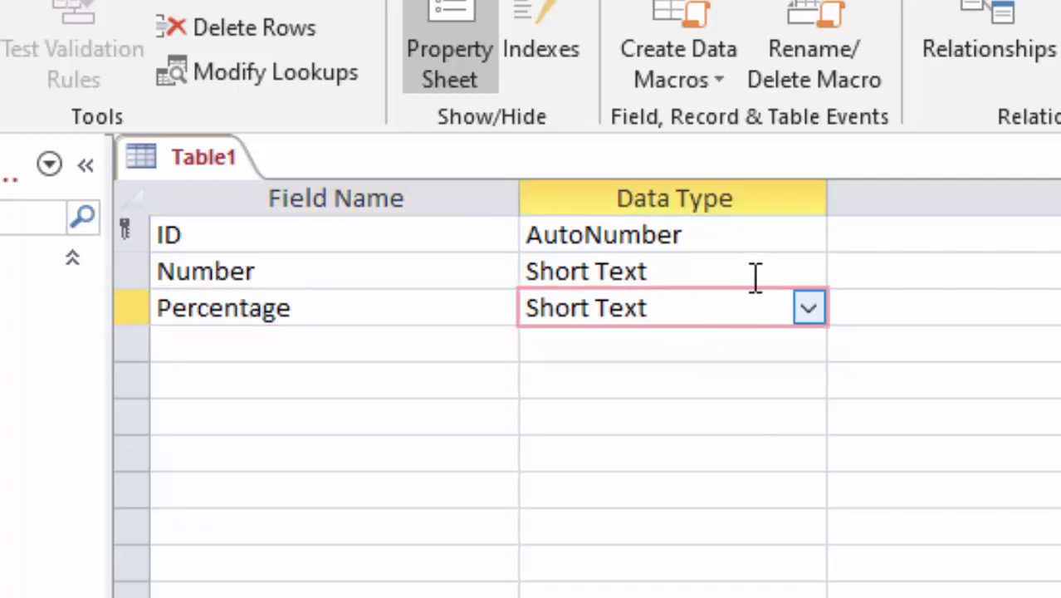
Step: Set the Number and Percentage fields' data type to Number and review the field size options
{"action": "left_click", "coordinate": [801, 274]}
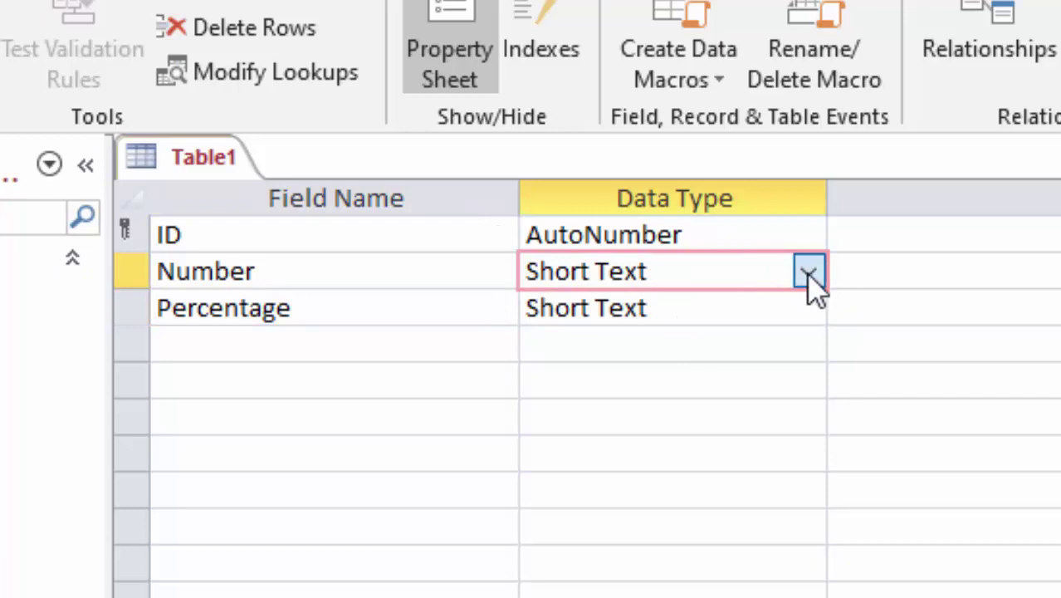
{"action": "left_click", "coordinate": [808, 272]}
{"action": "left_click", "coordinate": [702, 383]}
{"action": "left_click", "coordinate": [806, 310]}
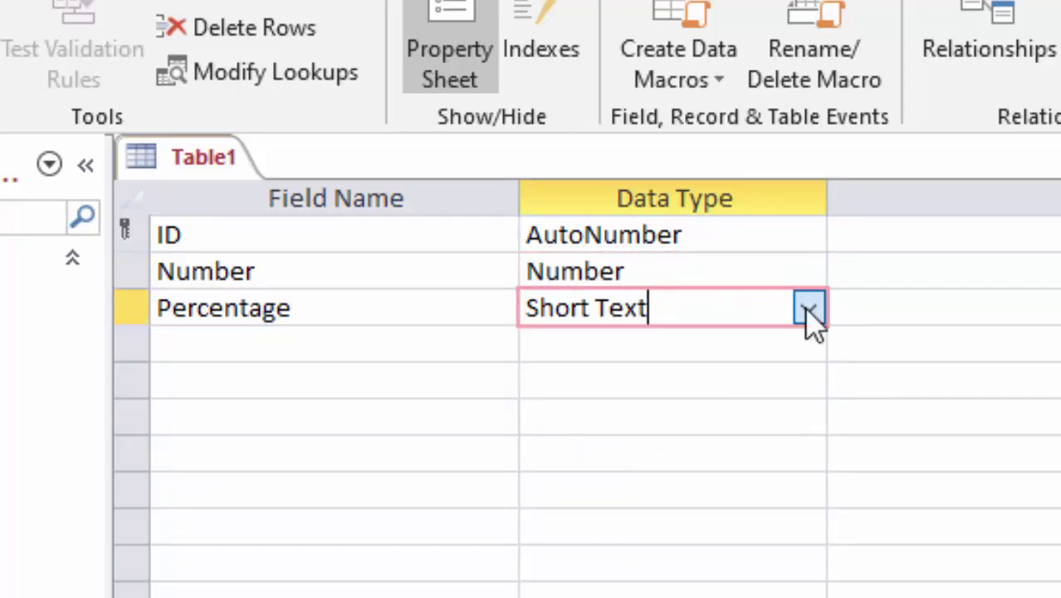
{"action": "left_click", "coordinate": [808, 309]}
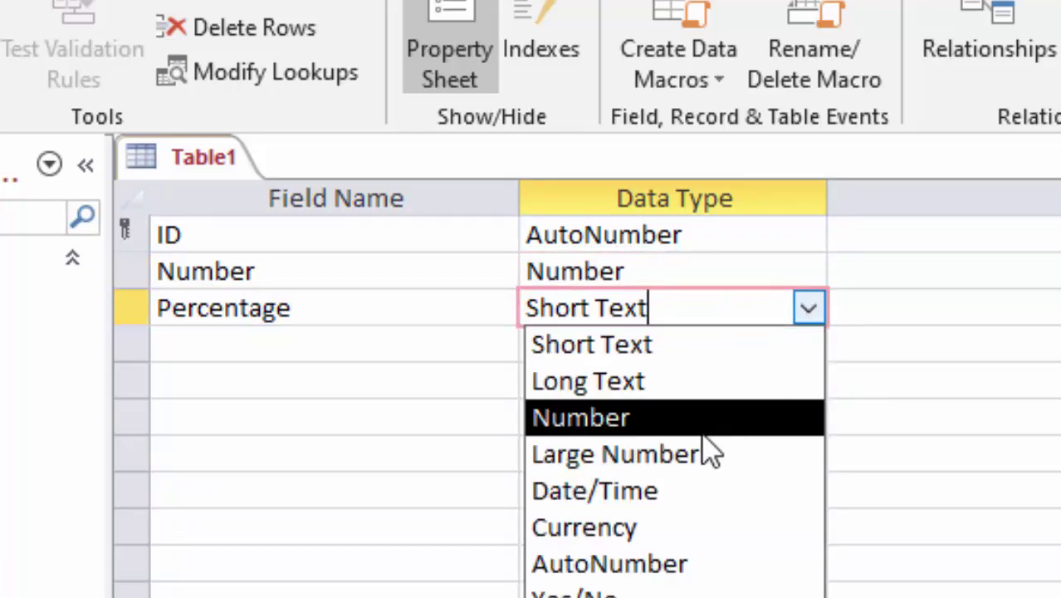
{"action": "left_click", "coordinate": [704, 425]}
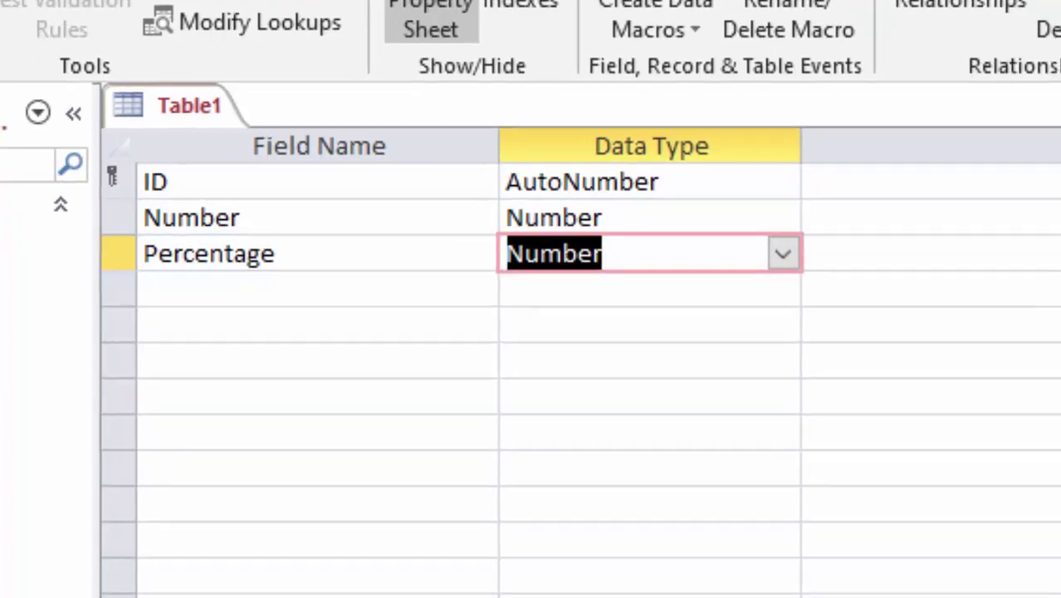
{"action": "left_click", "coordinate": [820, 309]}
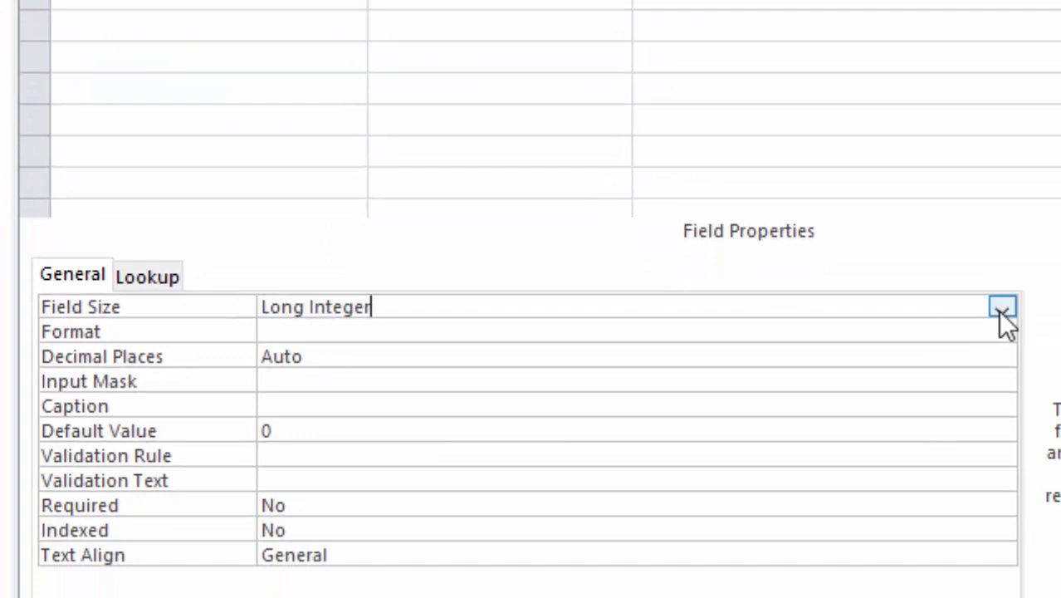
{"action": "left_click", "coordinate": [1002, 309]}
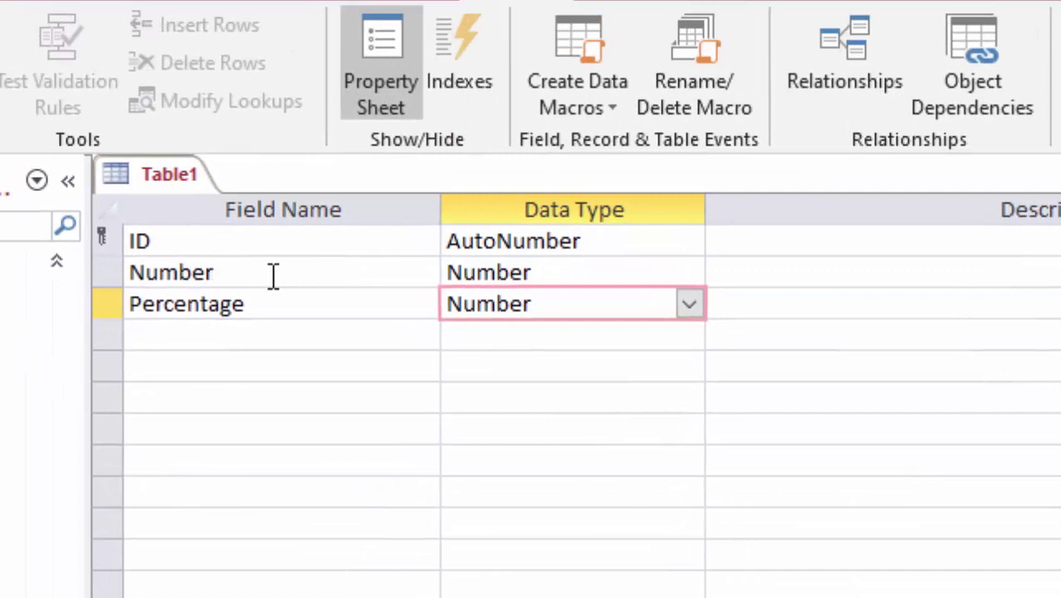
Step: Add a fourth field named Calculate with the Calculated data type, bringing up the Expression Builder
{"action": "left_click", "coordinate": [172, 331]}
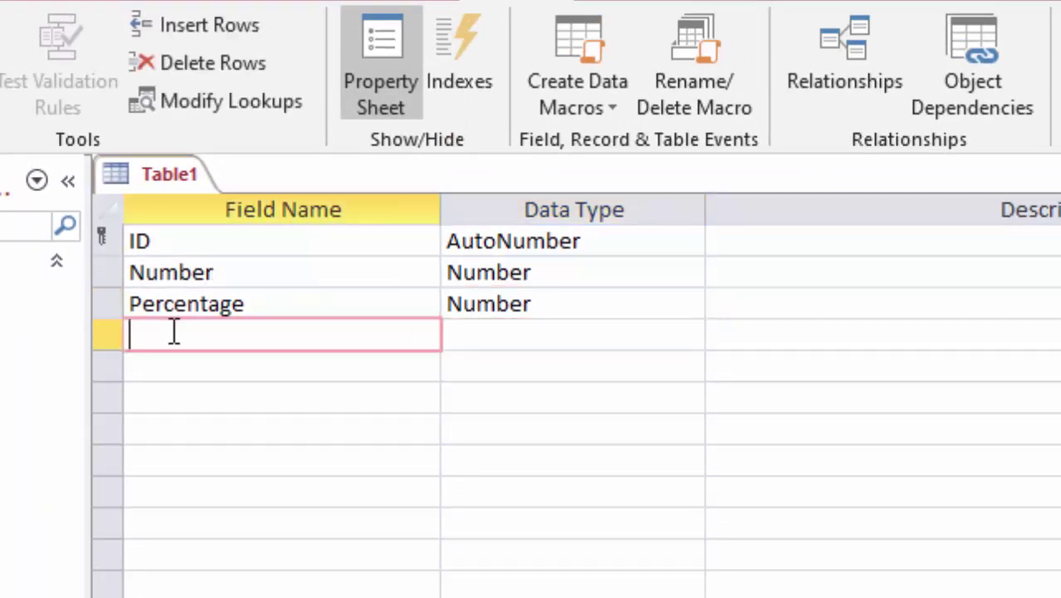
{"action": "type", "text": "Calc"}
{"action": "type", "text": "ulate"}
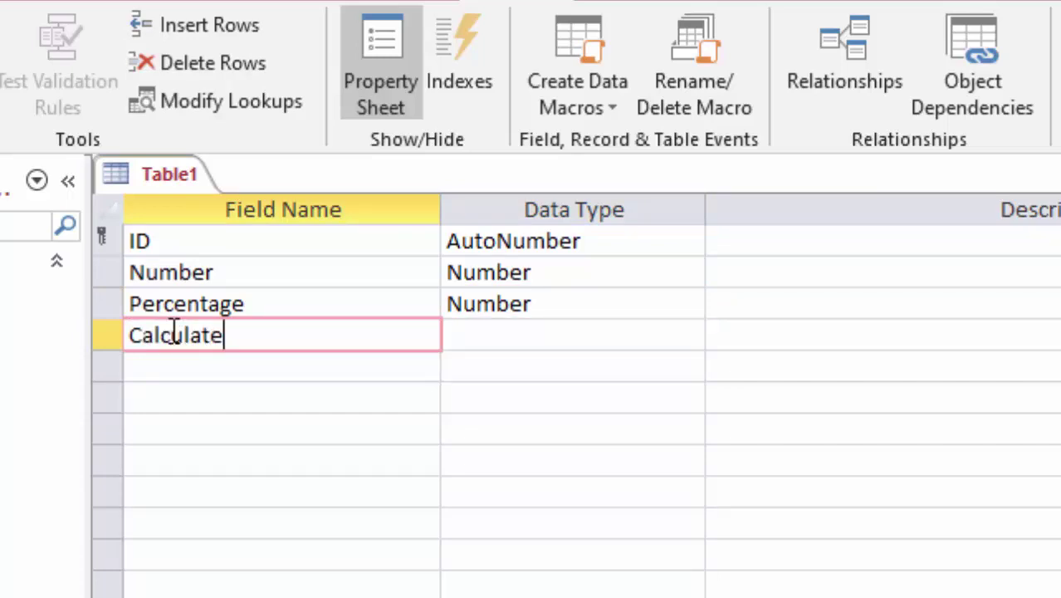
{"action": "left_click", "coordinate": [550, 334]}
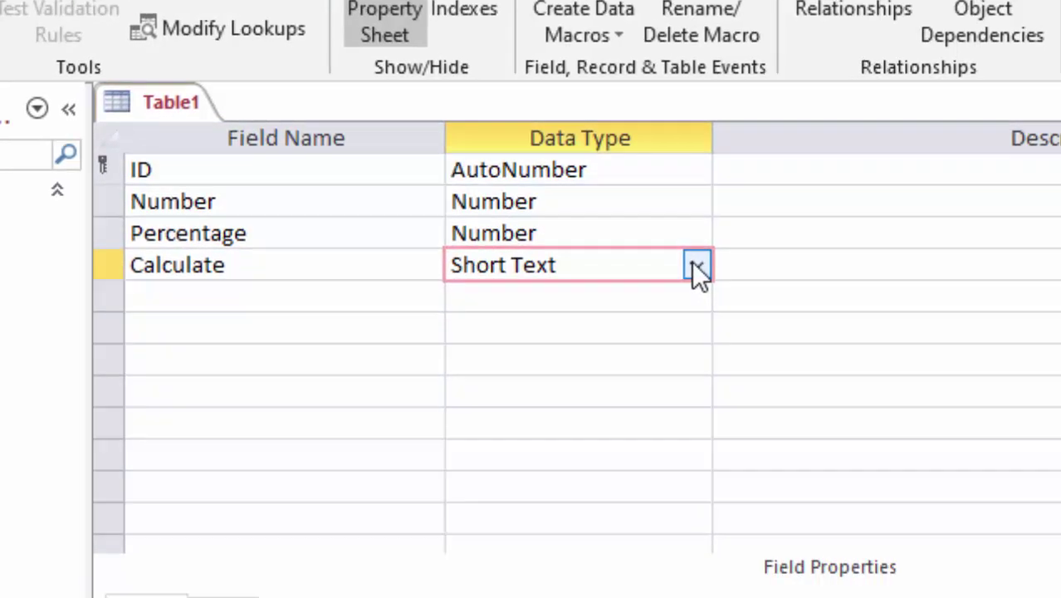
{"action": "left_click", "coordinate": [698, 266]}
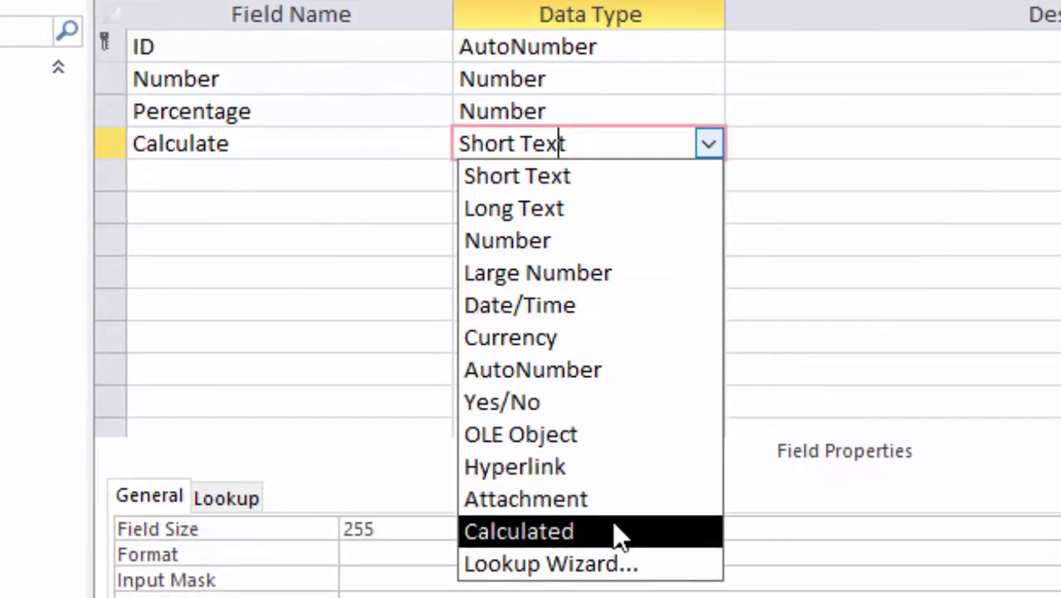
{"action": "left_click", "coordinate": [621, 535]}
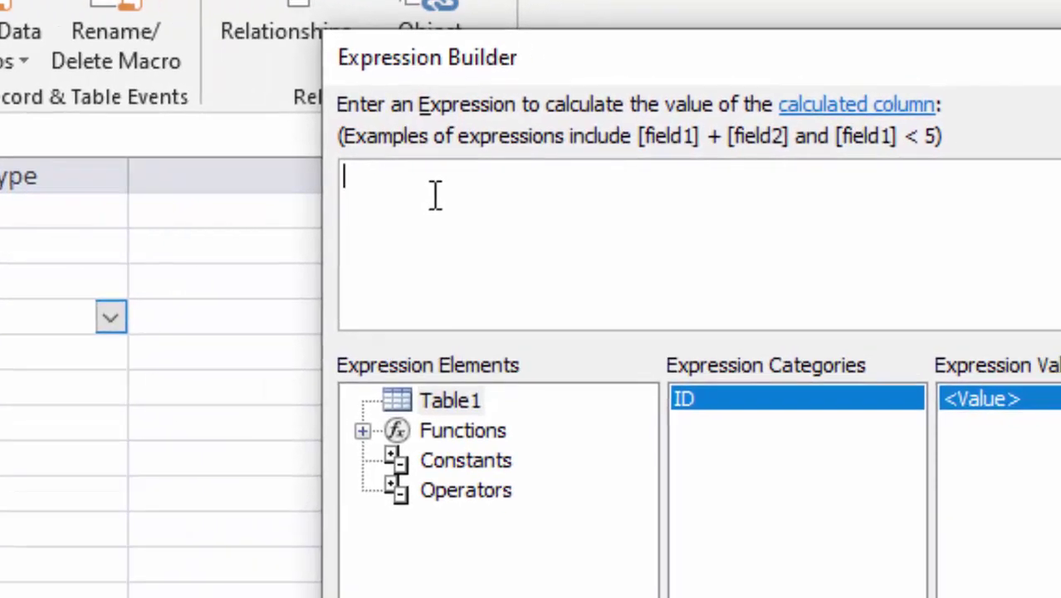
Step: Enter [Number]*[Percentage]/100 as the Calculate expression and confirm it
{"action": "type", "text": "["}
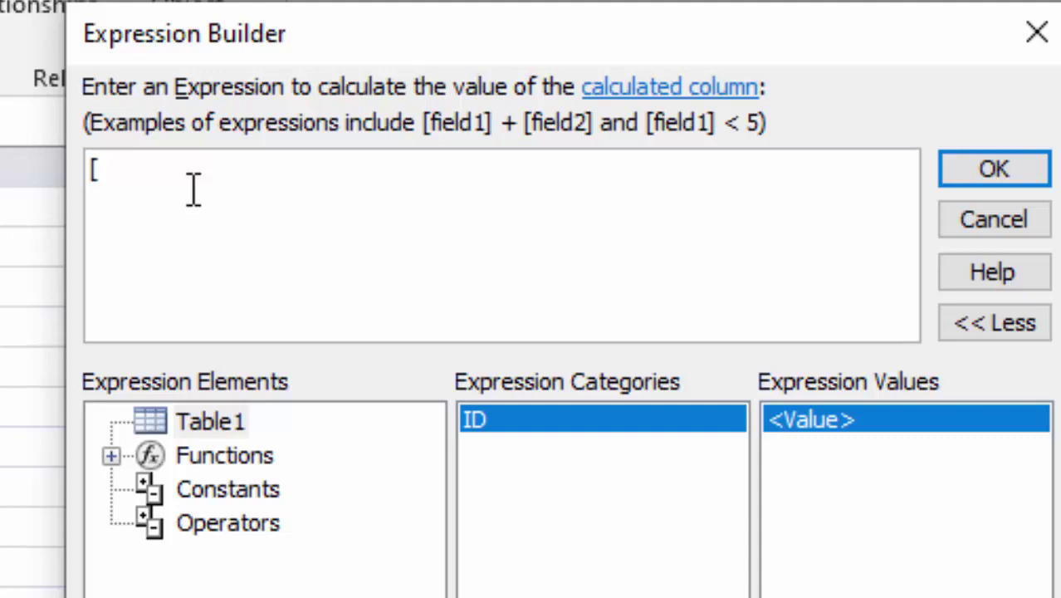
{"action": "type", "text": "Numb"}
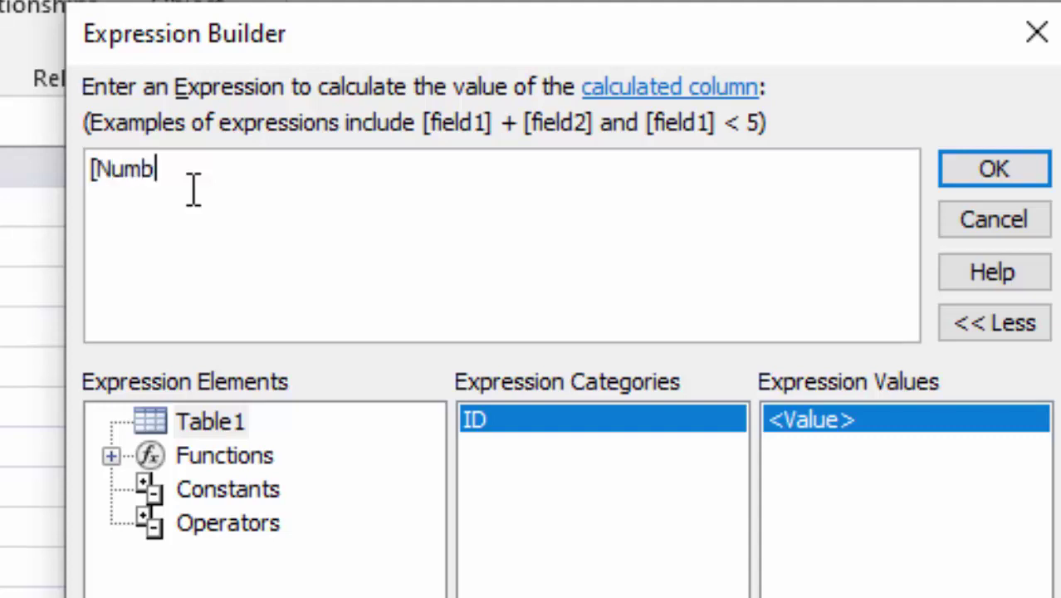
{"action": "type", "text": "er] "}
{"action": "type", "text": "*"}
{"action": "key", "text": "BackSpace"}
{"action": "type", "text": "Perce"}
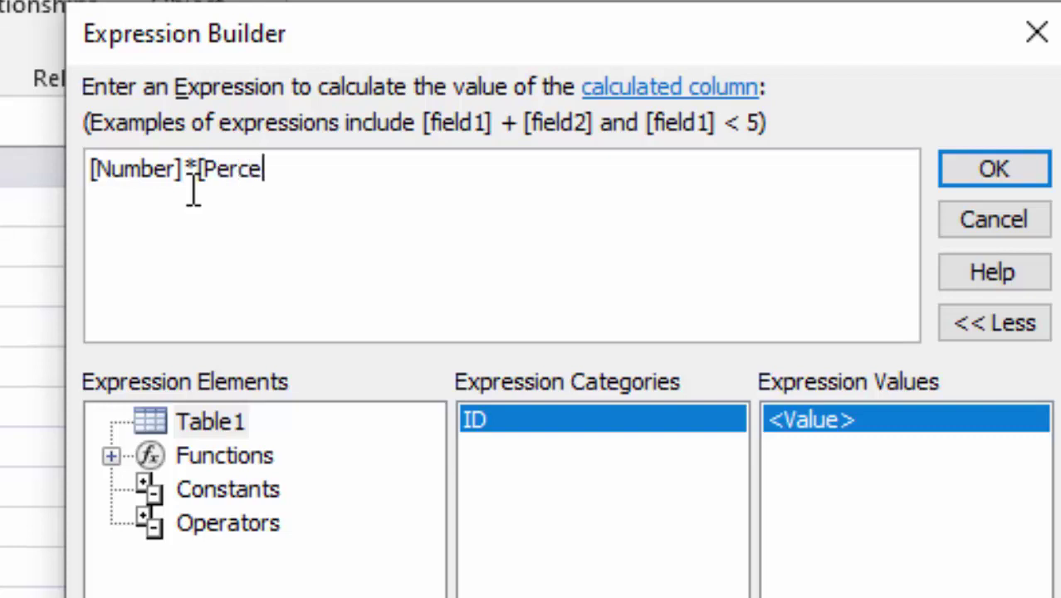
{"action": "type", "text": "ntage"}
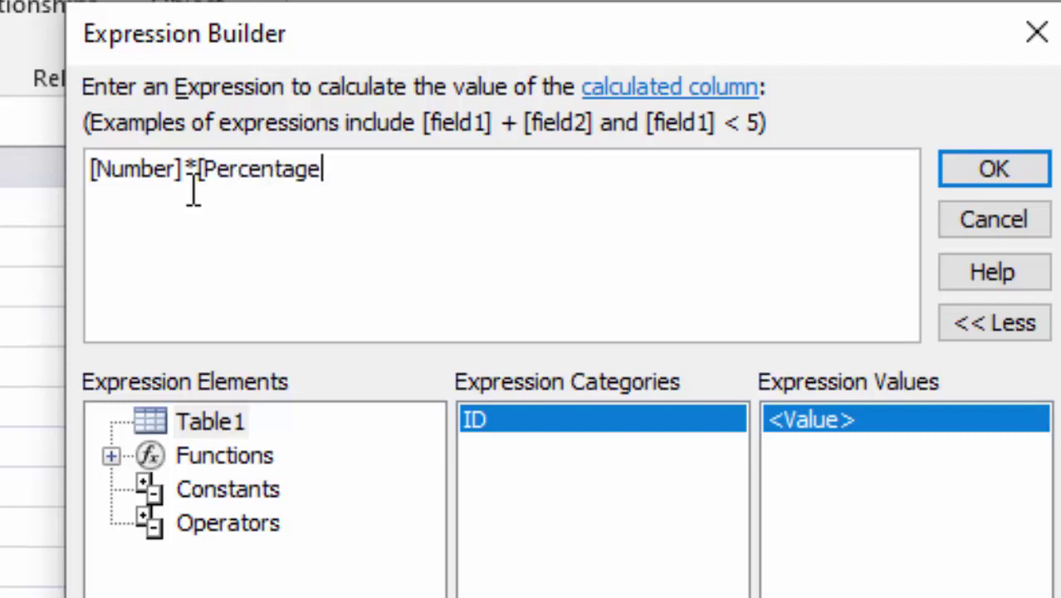
{"action": "type", "text": "]/10"}
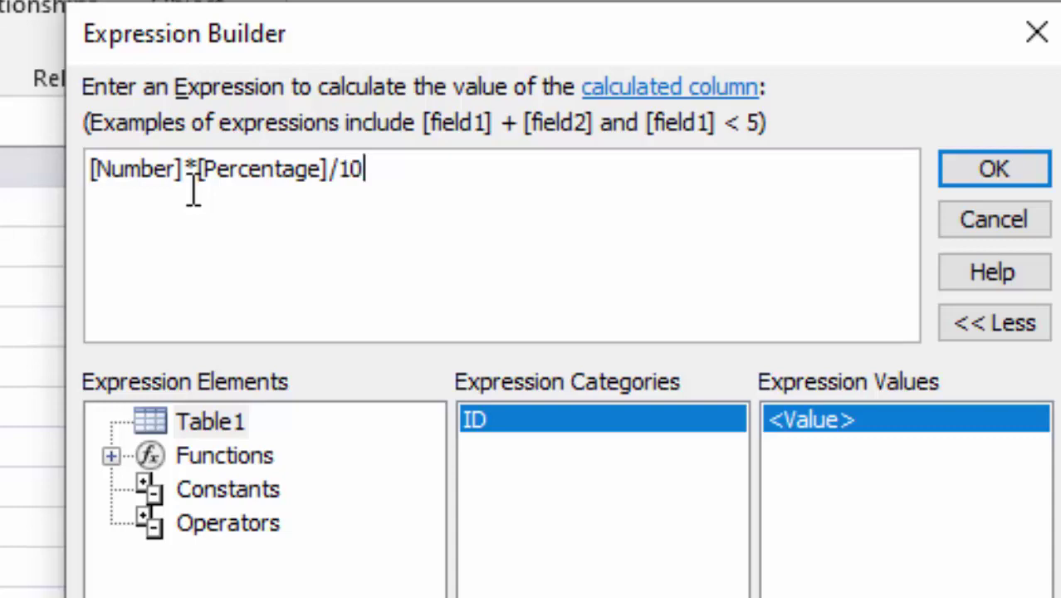
{"action": "type", "text": "0"}
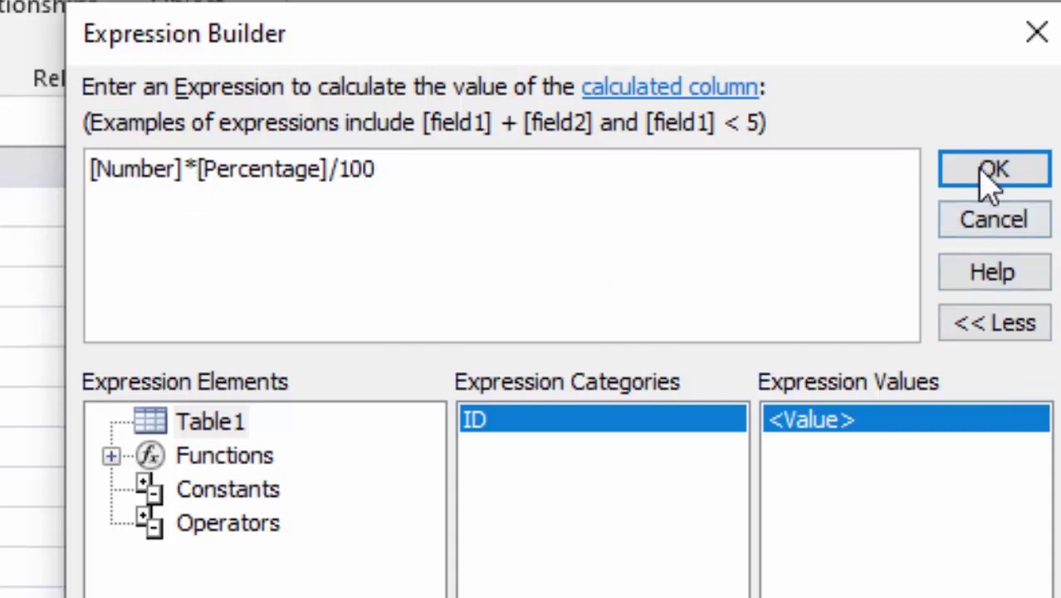
{"action": "left_click", "coordinate": [992, 170]}
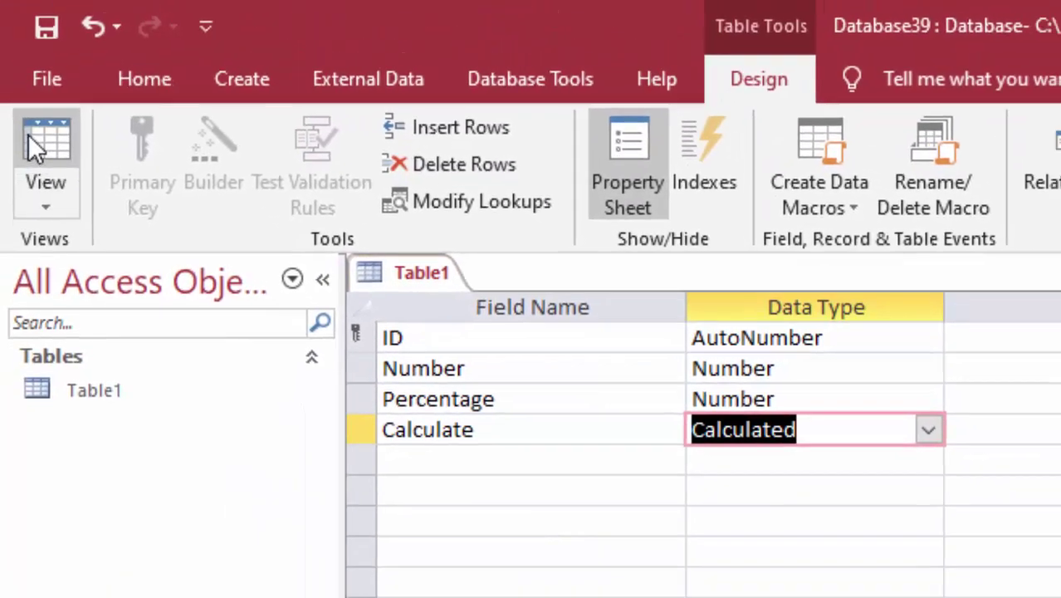
Step: Save the table in Datasheet view and autofit the Number and Percentage columns
{"action": "left_click", "coordinate": [33, 125]}
{"action": "left_click", "coordinate": [765, 517]}
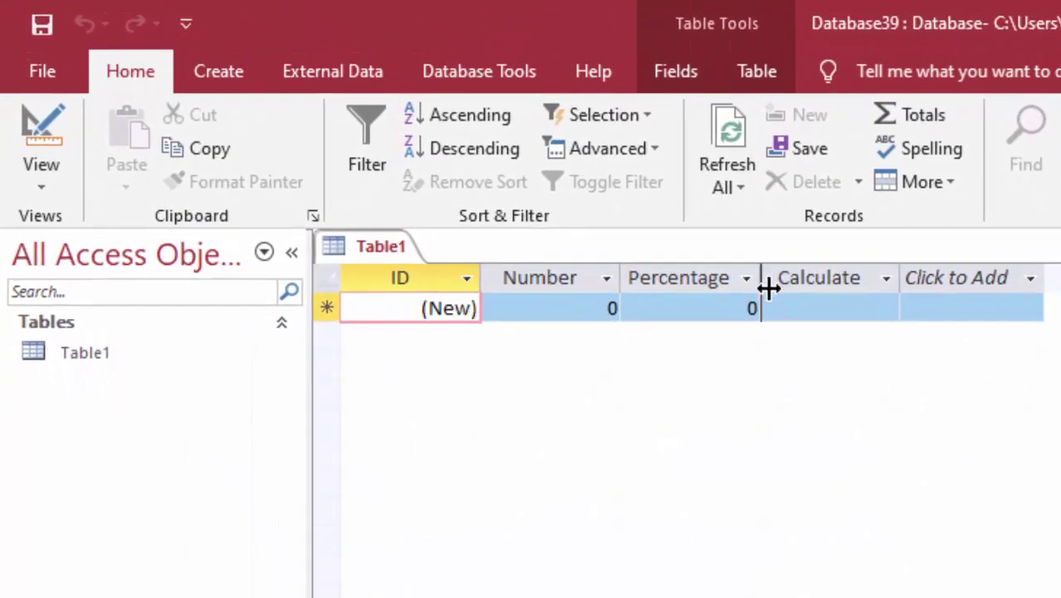
{"action": "double_click", "coordinate": [766, 283]}
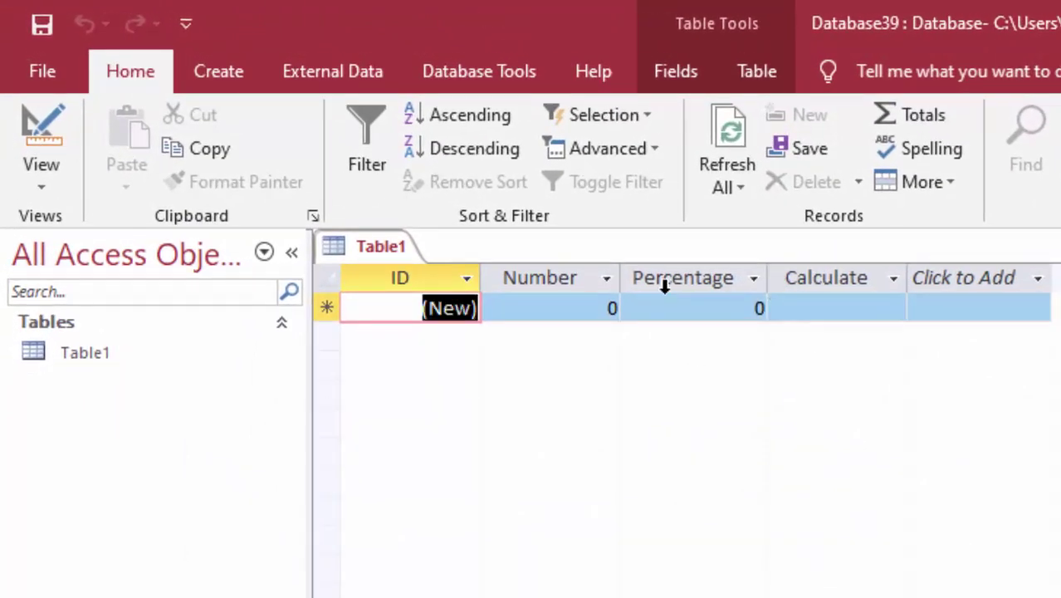
{"action": "double_click", "coordinate": [622, 278]}
Step: Enter a first record with Number 500 and Percentage 6
{"action": "key", "text": "Tab"}
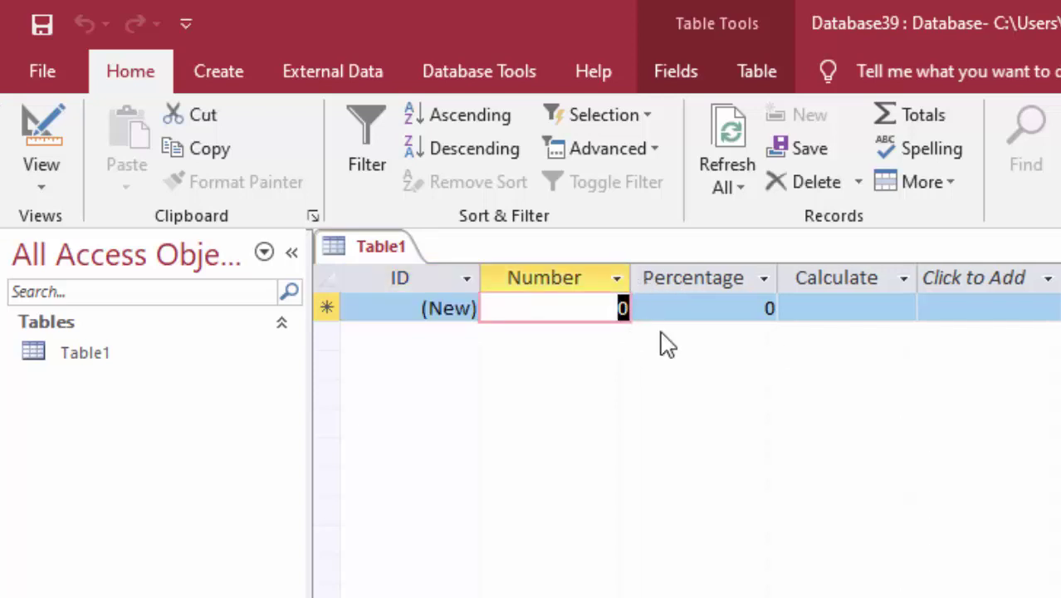
{"action": "key", "text": "BackSpace"}
{"action": "type", "text": "500"}
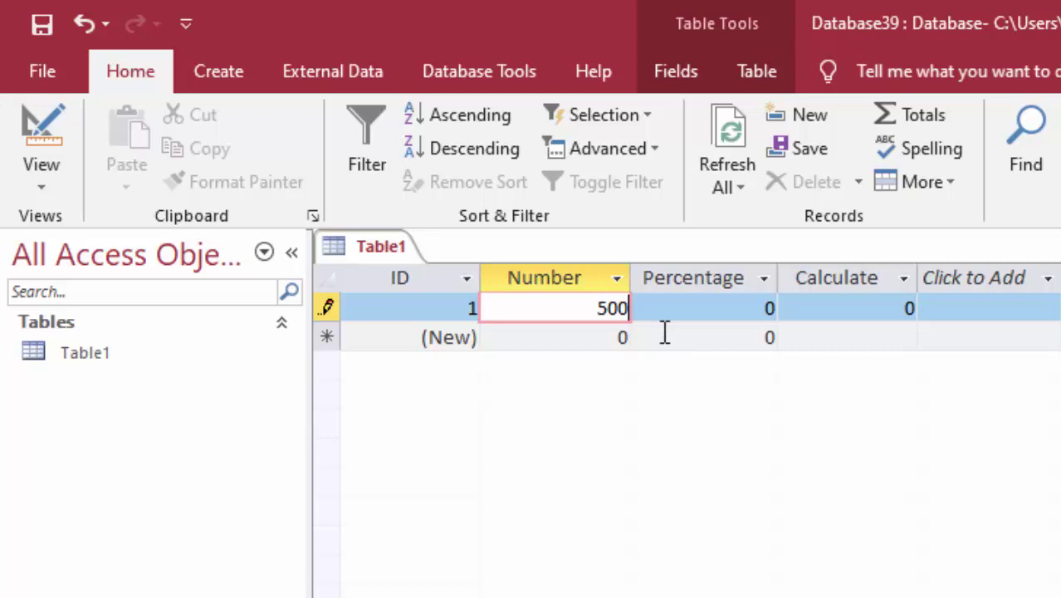
{"action": "key", "text": "Tab"}
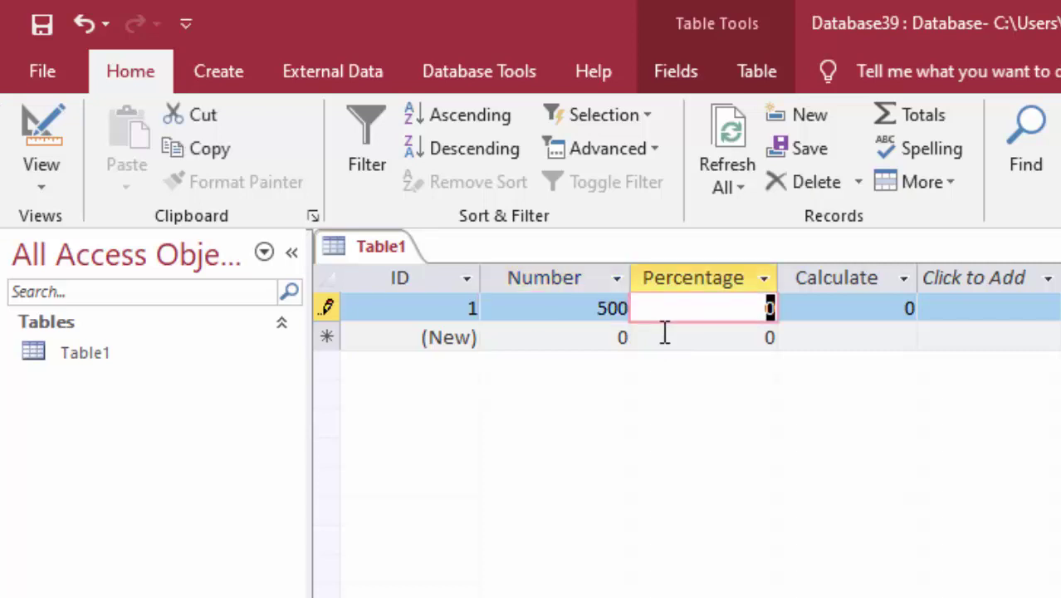
{"action": "type", "text": "6"}
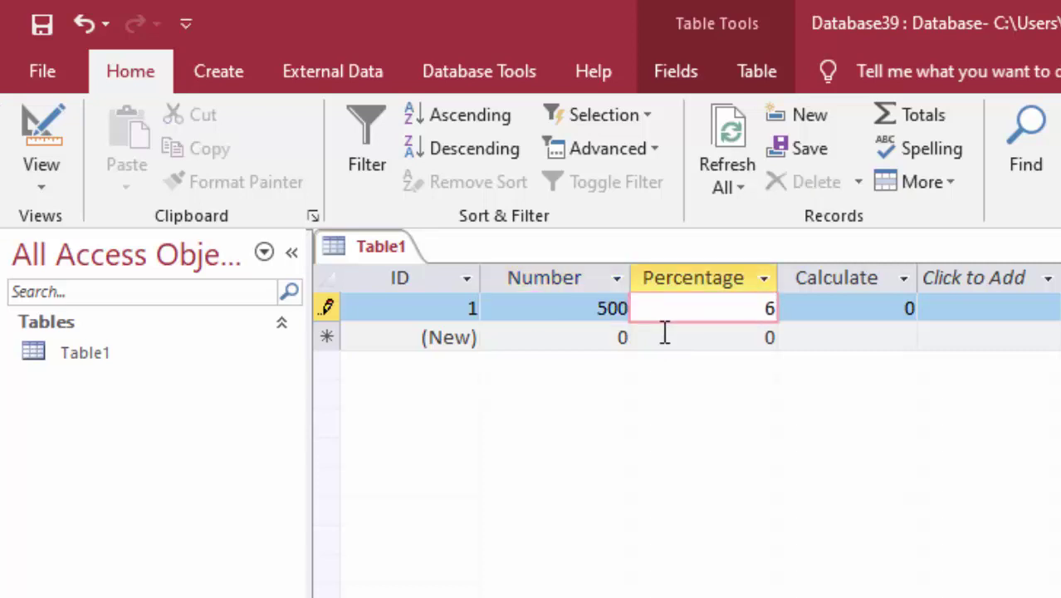
{"action": "key", "text": "Tab"}
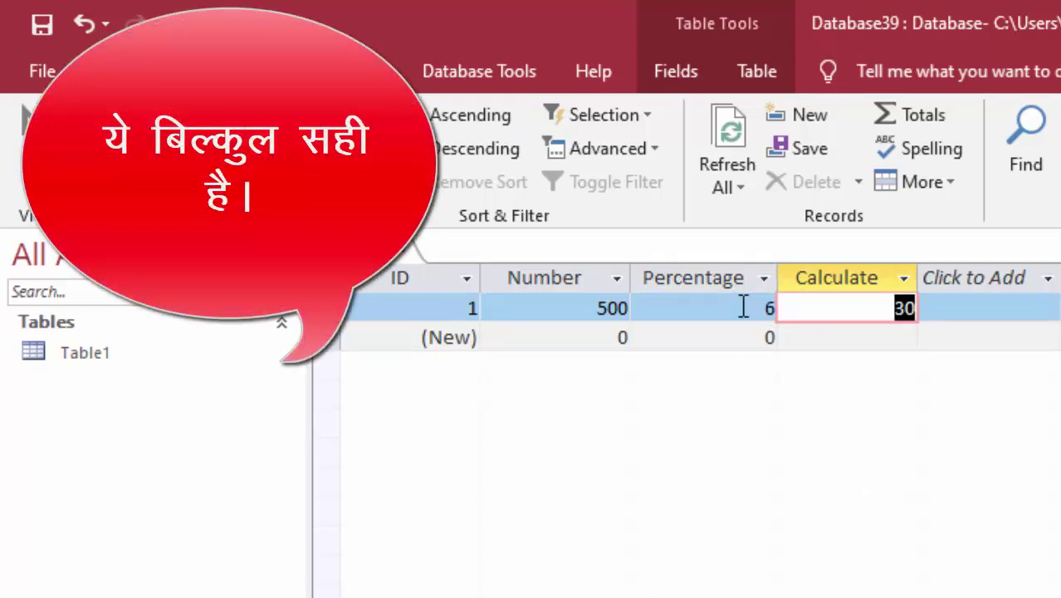
Step: Correct the Percentage to 6%, then highlight the stored 0.06 and the calculated 0.3
{"action": "left_click", "coordinate": [767, 307]}
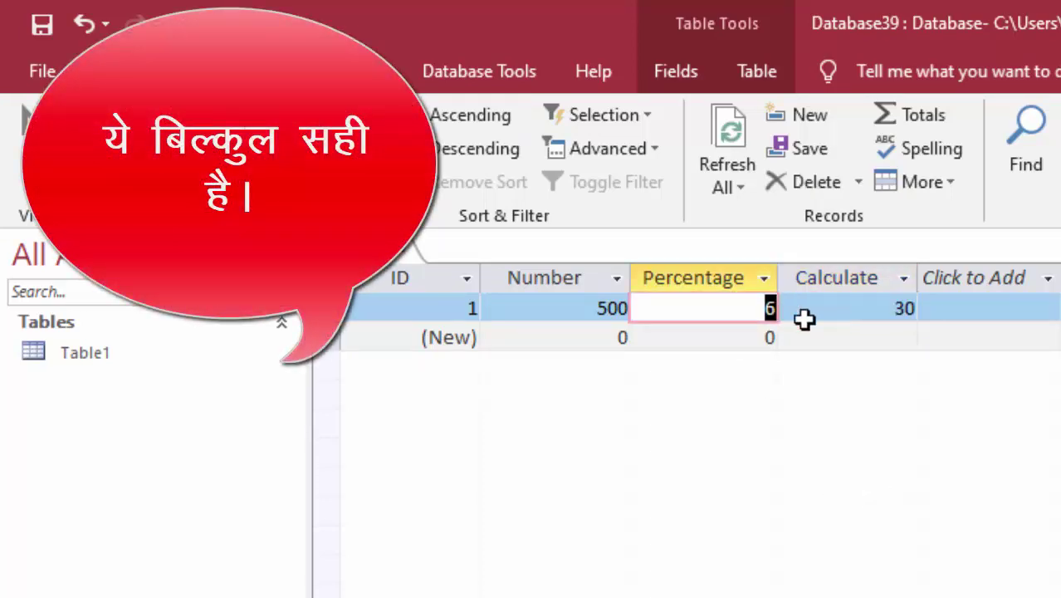
{"action": "key", "text": "BackSpace"}
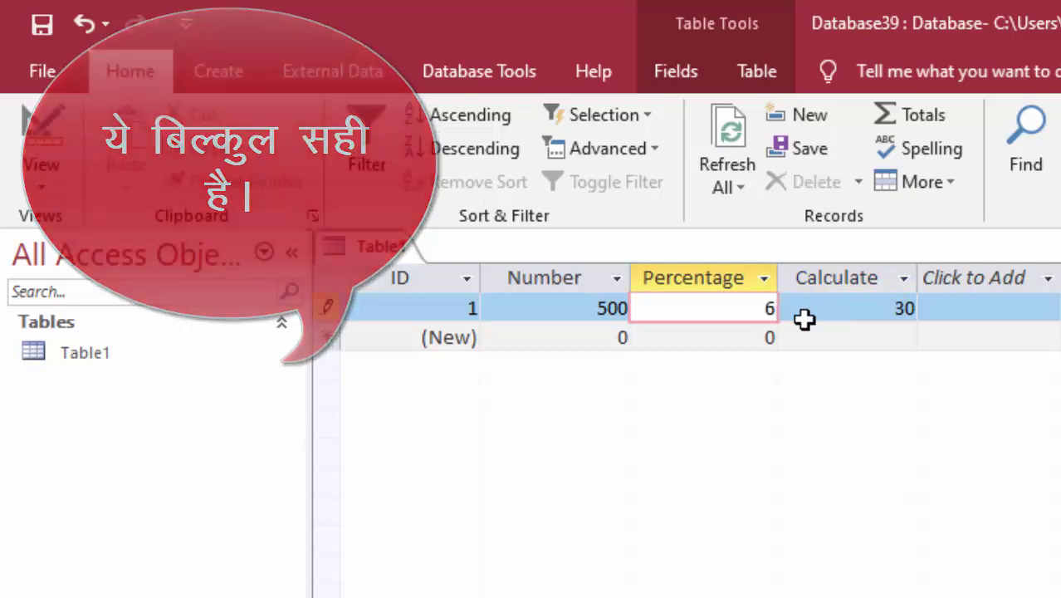
{"action": "type", "text": "%"}
{"action": "key", "text": "Tab"}
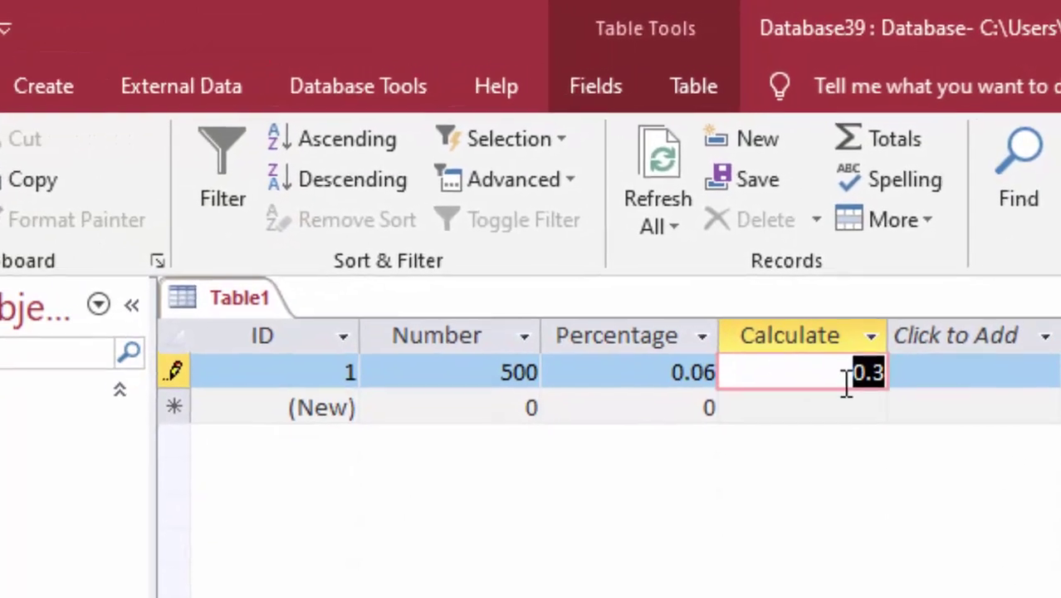
{"action": "left_click", "coordinate": [879, 305]}
{"action": "left_click_drag", "start_coordinate": [834, 386], "coordinate": [895, 404]}
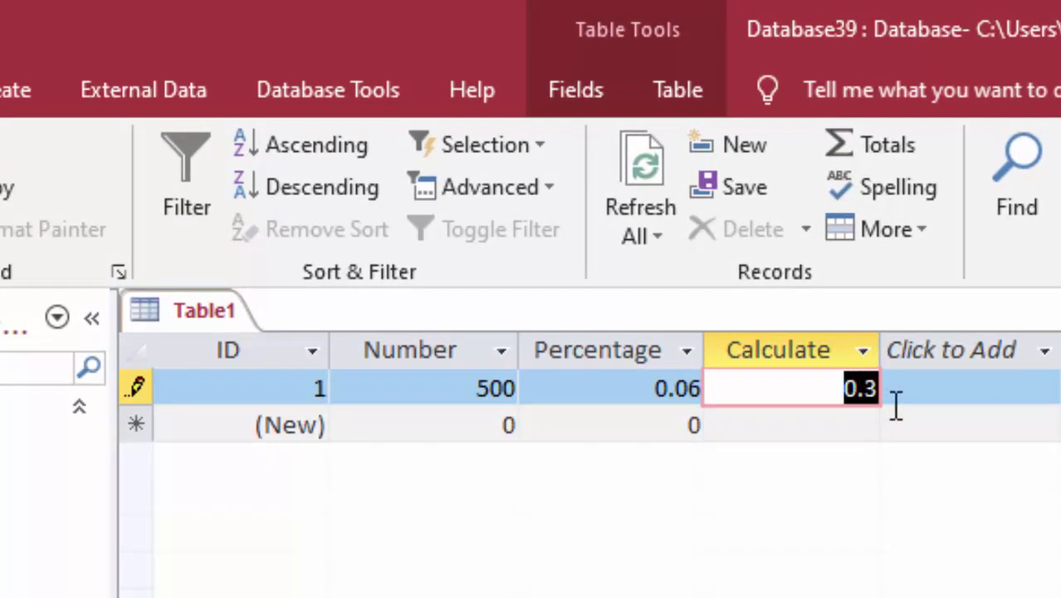
{"action": "left_click", "coordinate": [652, 392]}
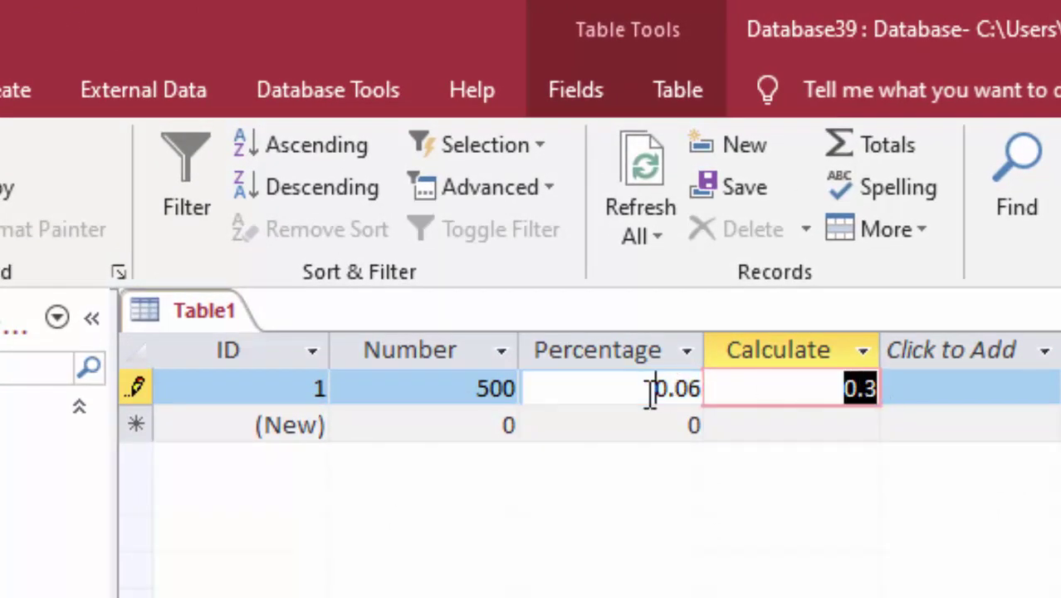
{"action": "mouse_move", "coordinate": [652, 392]}
{"action": "left_mouse_down"}
{"action": "mouse_move", "coordinate": [702, 407]}
{"action": "mouse_move", "coordinate": [703, 385]}
{"action": "left_mouse_up"}
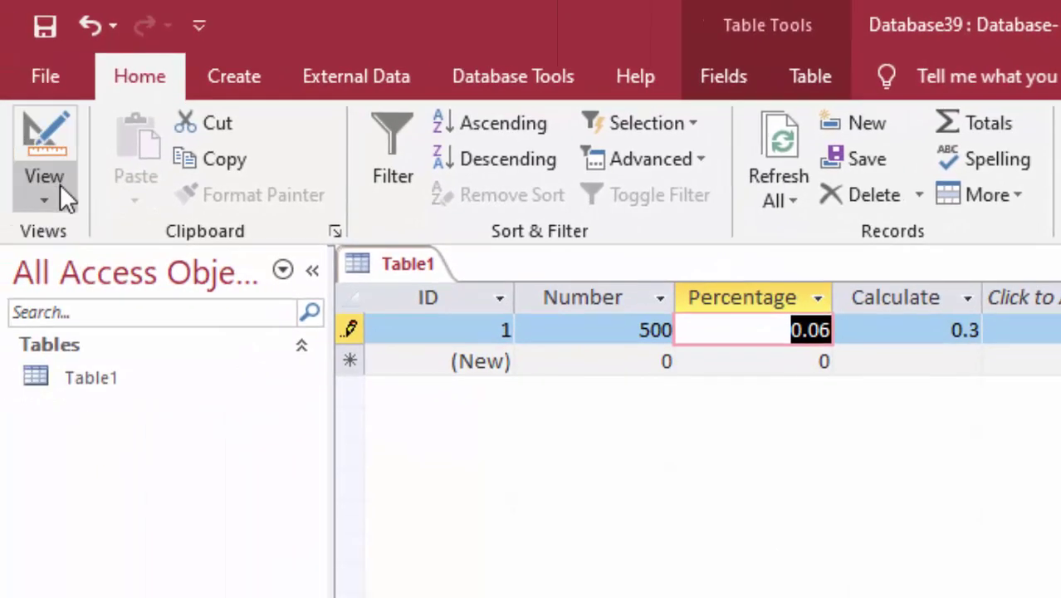
Step: In Design view, set the Percentage field's Format to Percent, then switch back to Datasheet view
{"action": "left_click", "coordinate": [54, 183]}
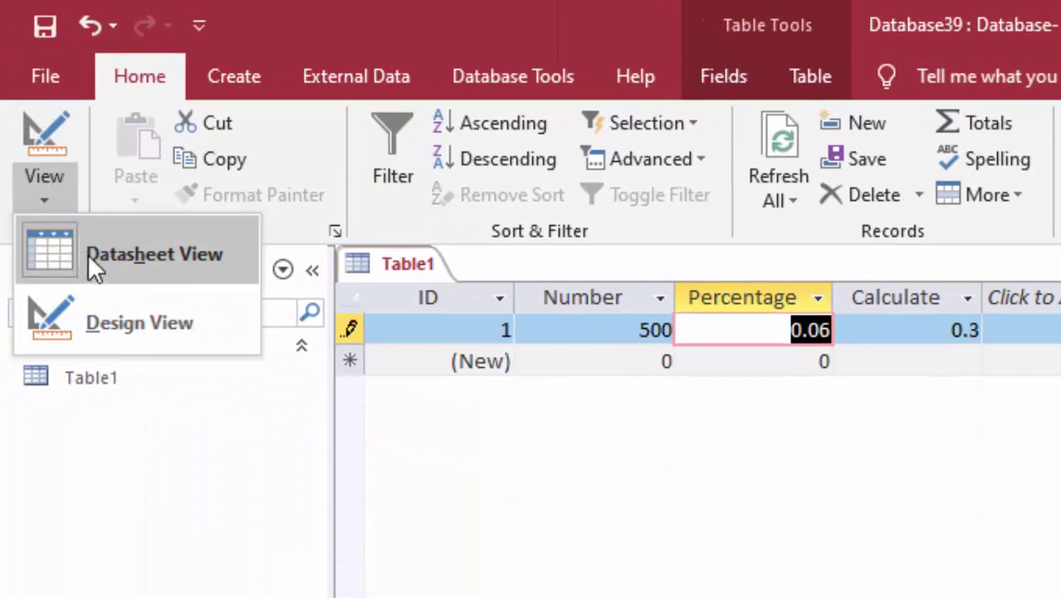
{"action": "left_click", "coordinate": [114, 322]}
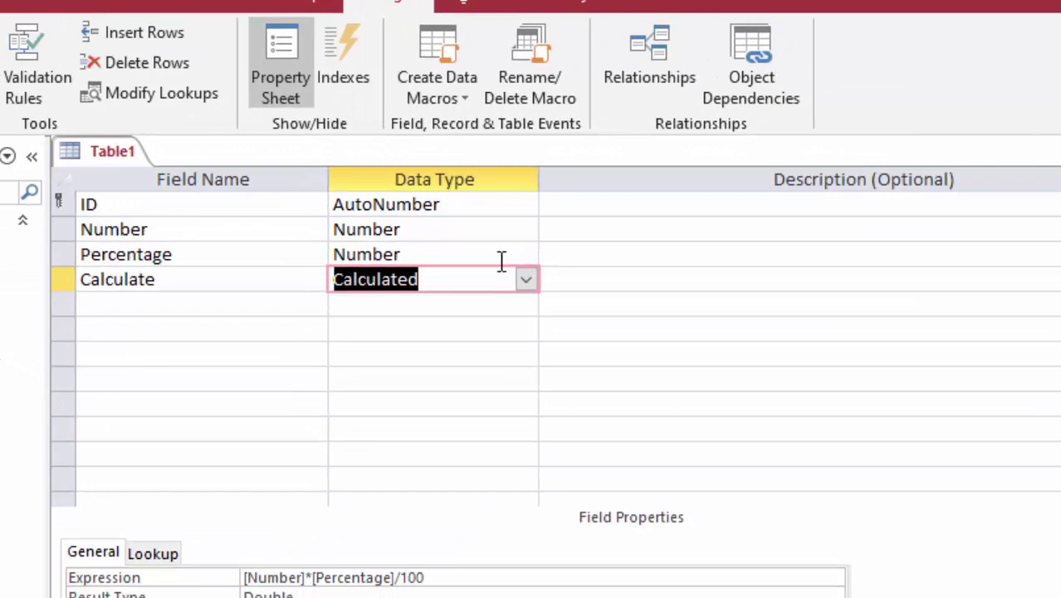
{"action": "left_click", "coordinate": [501, 261]}
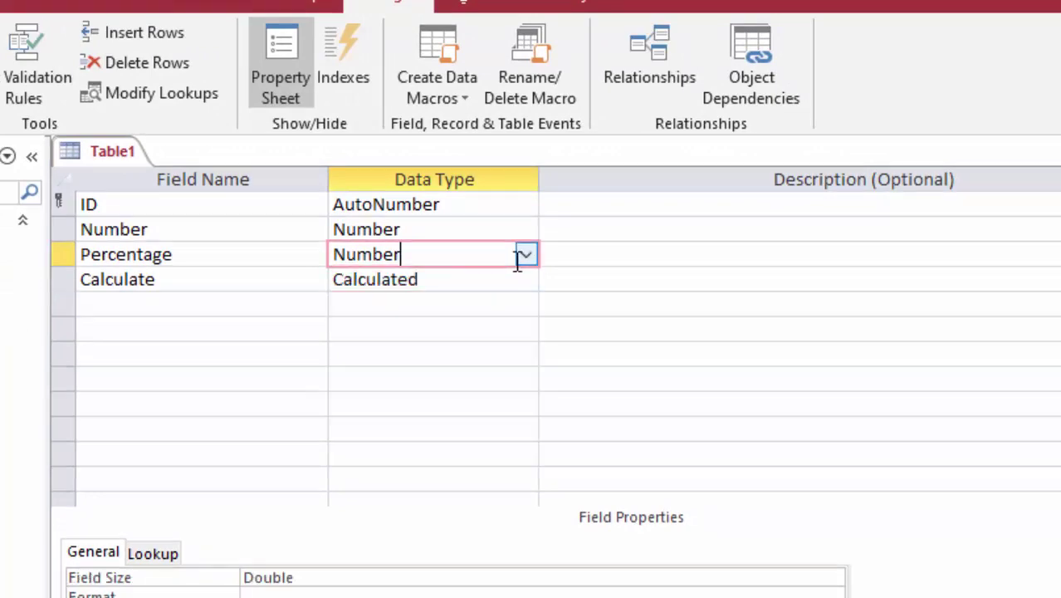
{"action": "left_click", "coordinate": [583, 258]}
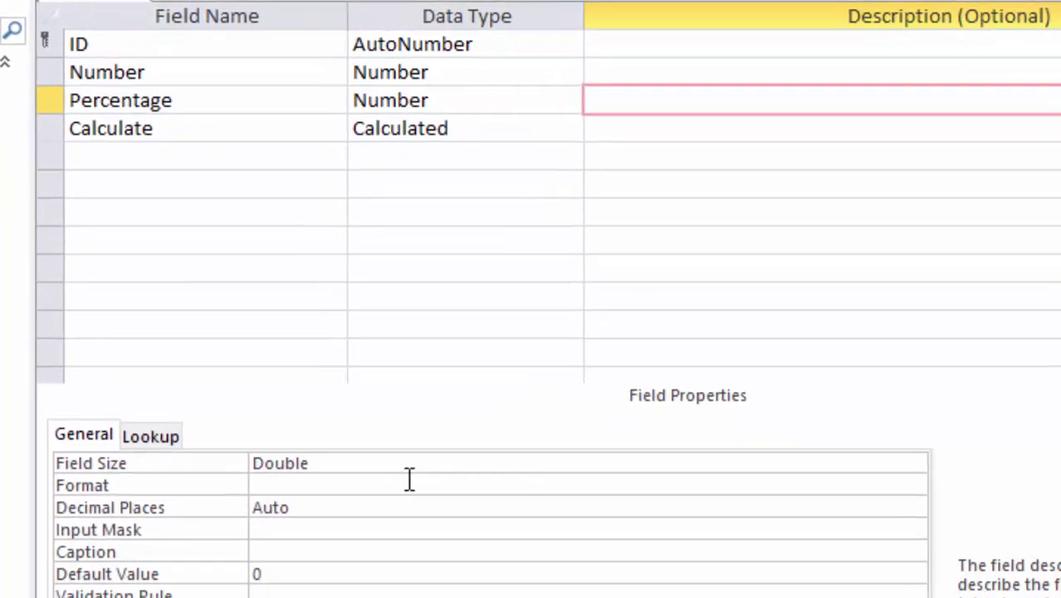
{"action": "left_click", "coordinate": [391, 594]}
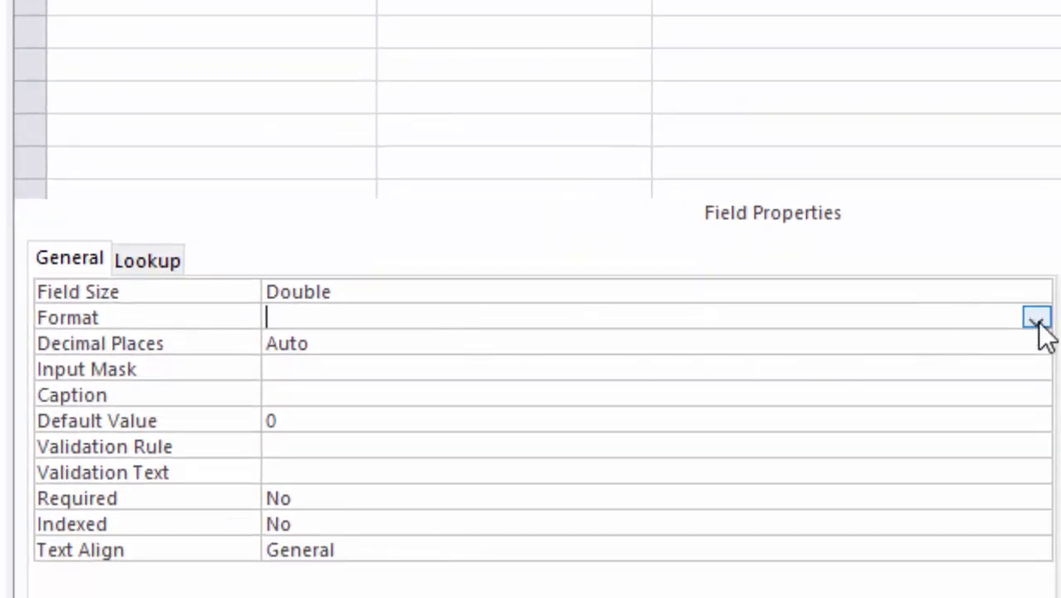
{"action": "left_click", "coordinate": [1036, 318]}
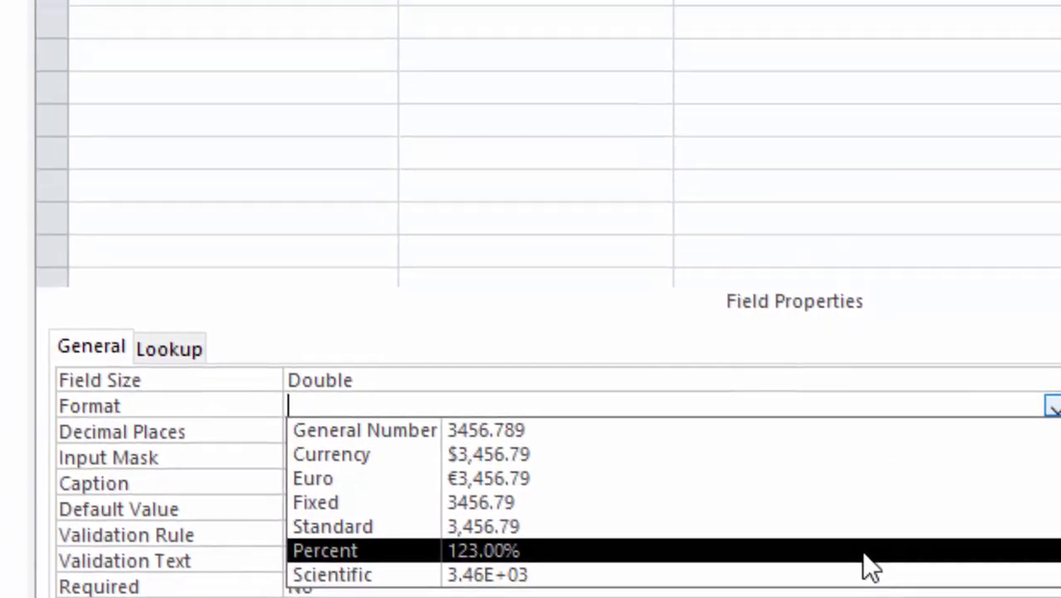
{"action": "left_click", "coordinate": [868, 462]}
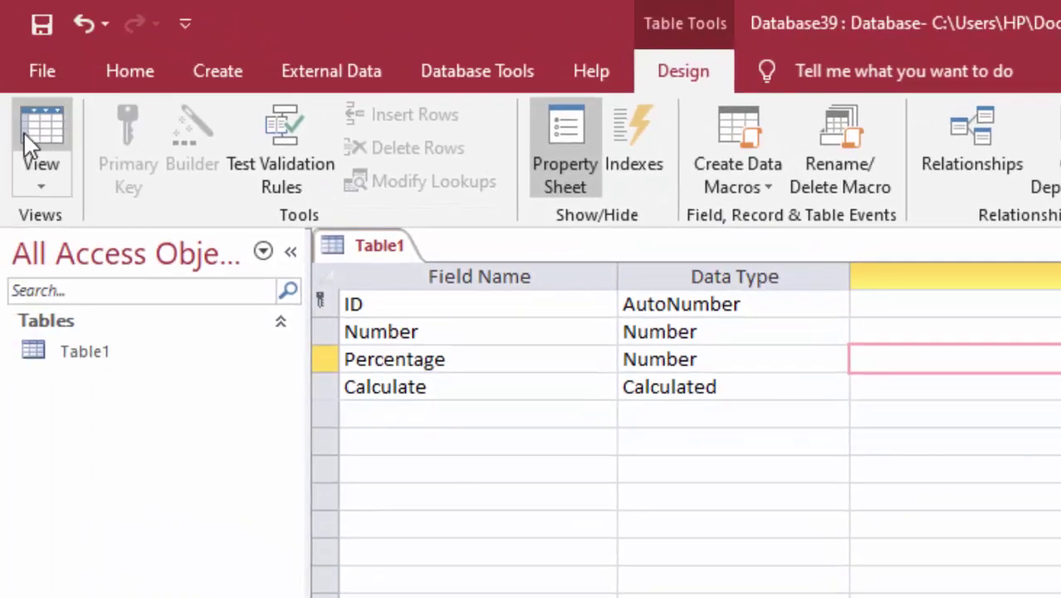
{"action": "left_click", "coordinate": [25, 133]}
Step: Save the table, widen the Percentage column, check Calculate's 0.3, and return to Design view
{"action": "key", "text": "Return"}
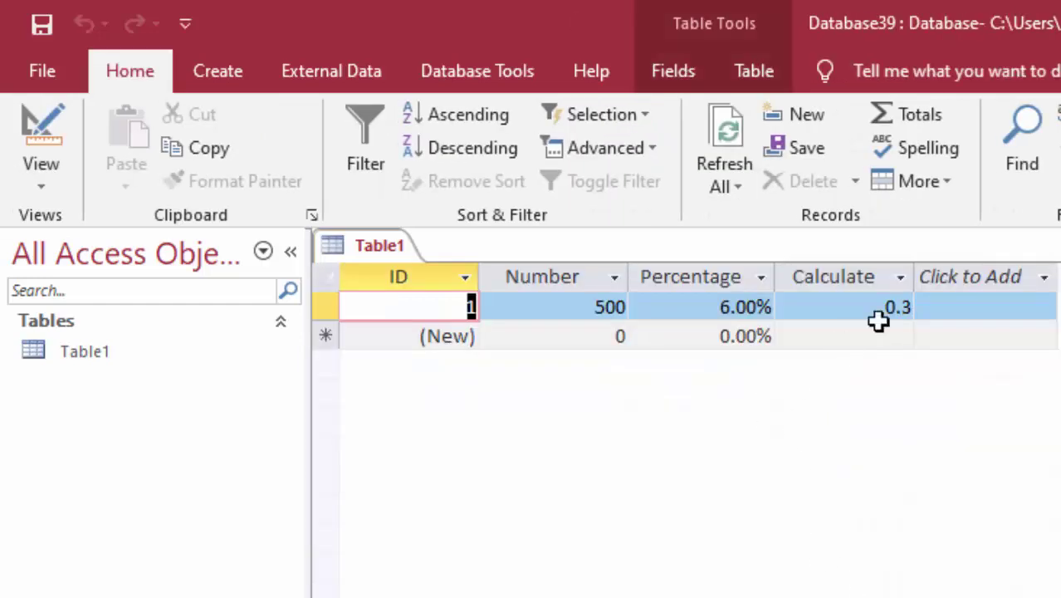
{"action": "left_click_drag", "start_coordinate": [777, 280], "coordinate": [796, 280]}
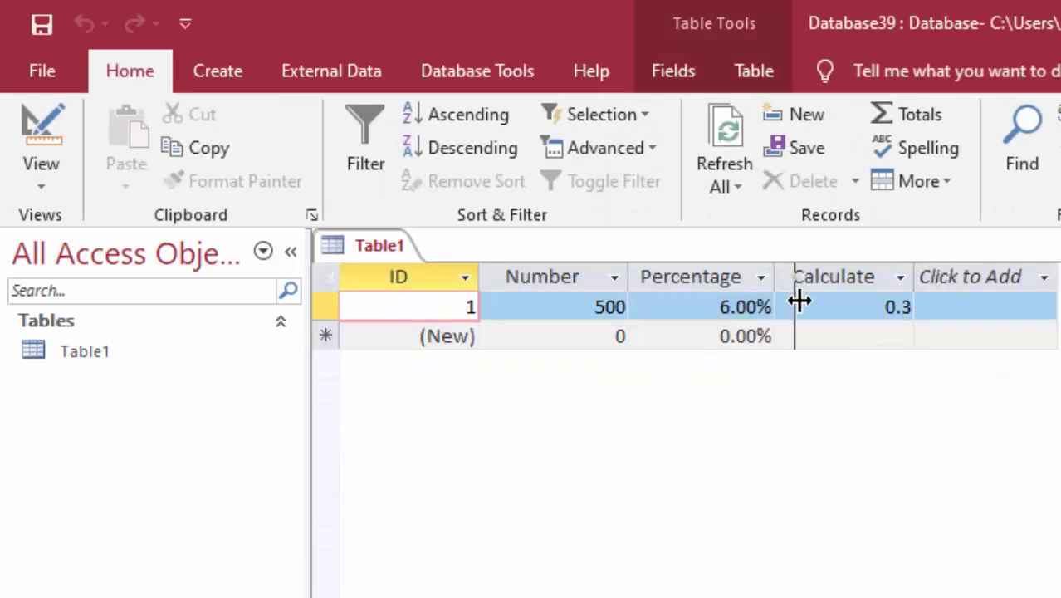
{"action": "left_click", "coordinate": [902, 307]}
{"action": "left_click_drag", "start_coordinate": [903, 307], "coordinate": [931, 322]}
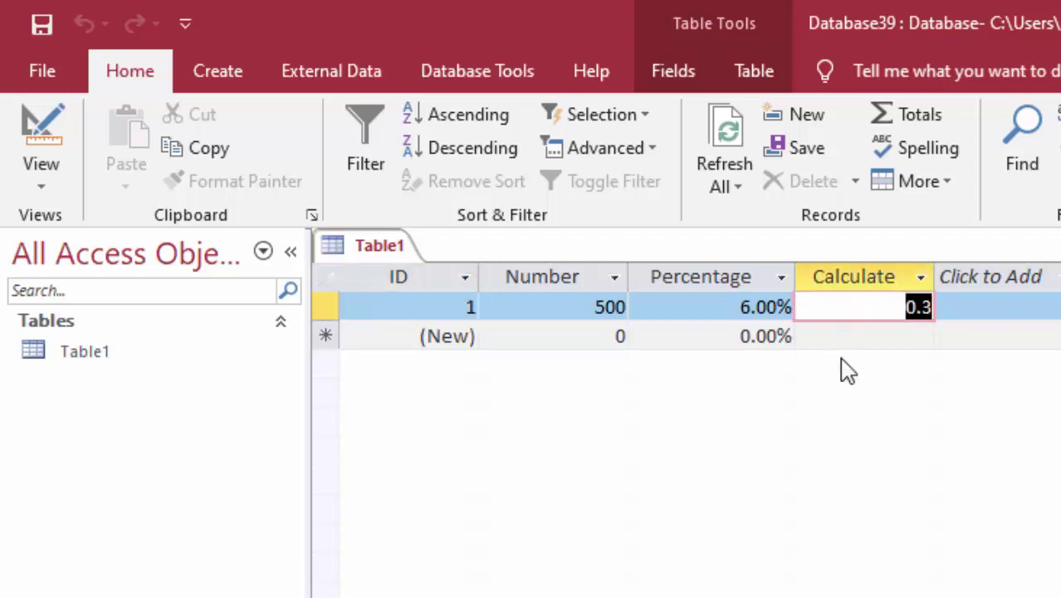
{"action": "left_click", "coordinate": [39, 174]}
{"action": "left_click", "coordinate": [108, 303]}
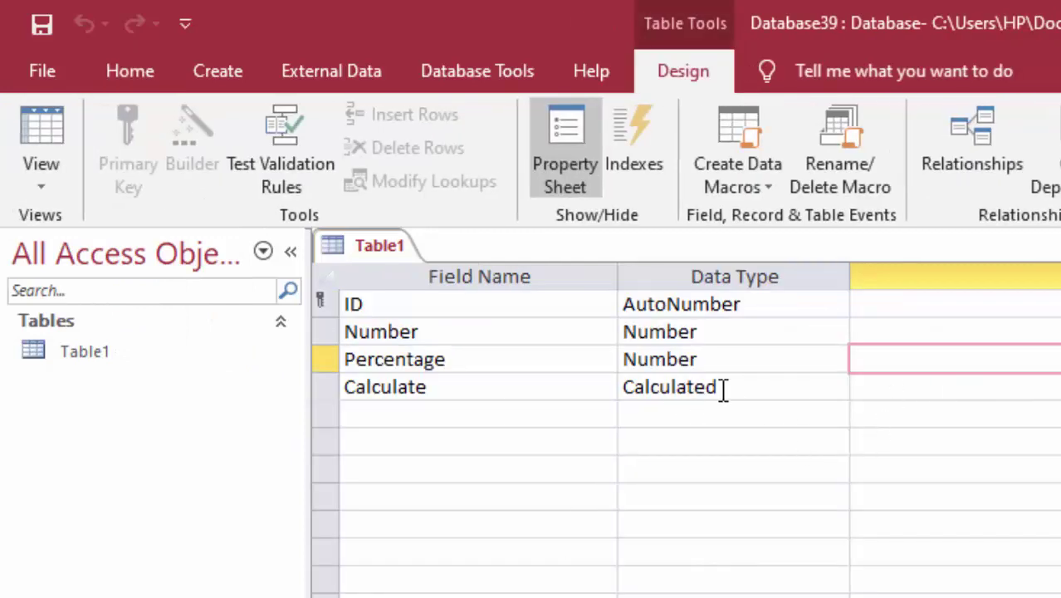
Step: Change the Calculate expression to [Number]*[Percentage] via Zoom, then save and view the datasheet
{"action": "left_click", "coordinate": [723, 390]}
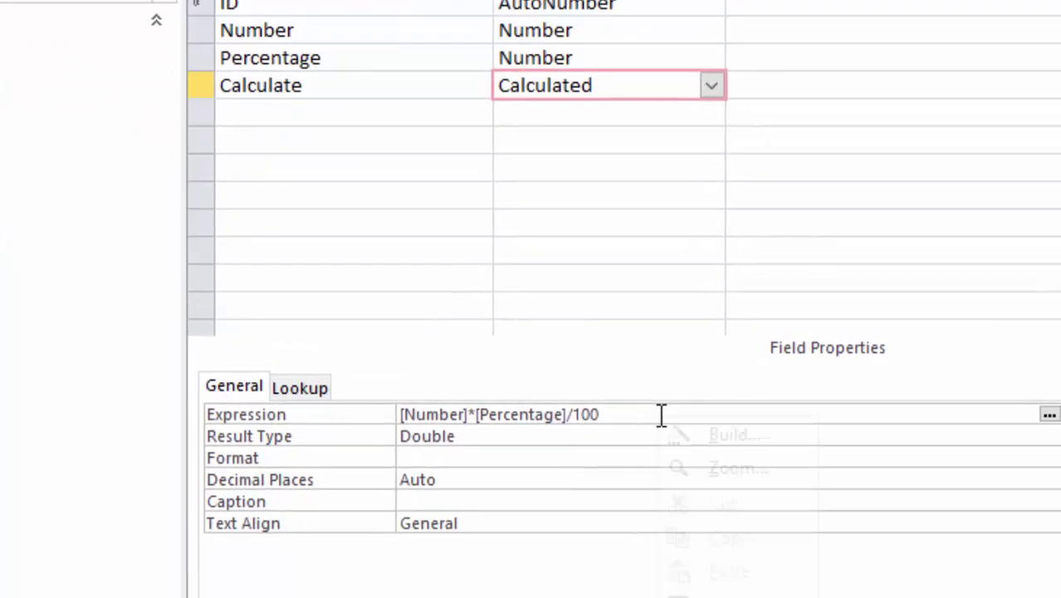
{"action": "right_click", "coordinate": [638, 344]}
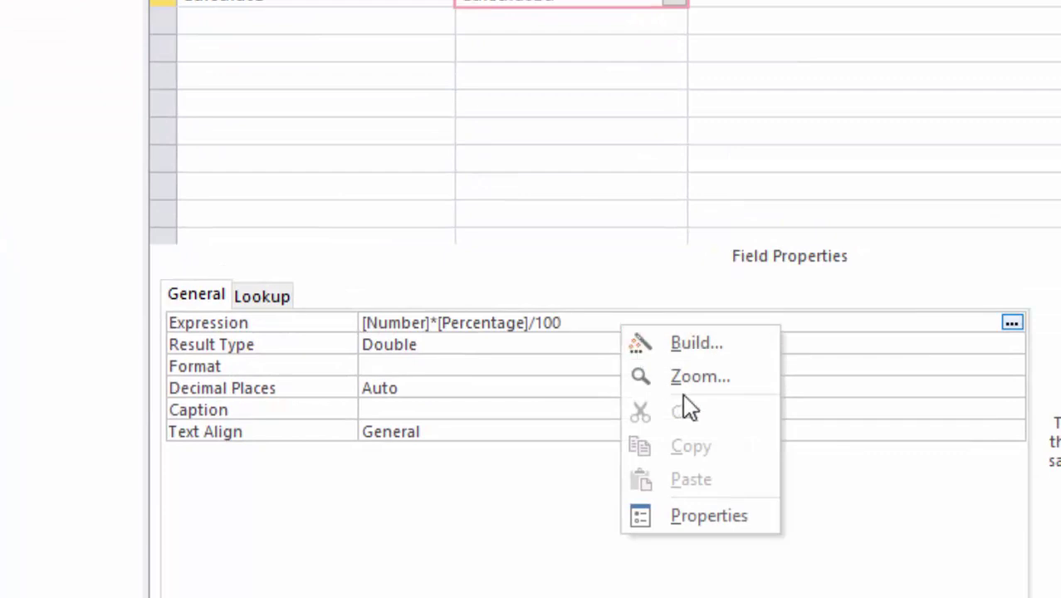
{"action": "left_click", "coordinate": [693, 376]}
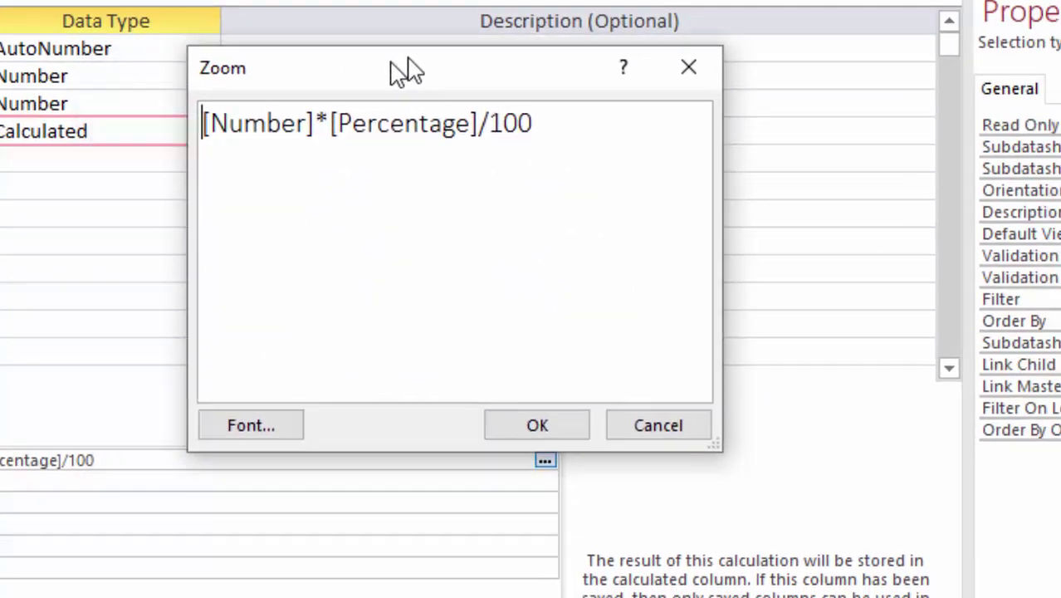
{"action": "left_click_drag", "start_coordinate": [392, 64], "coordinate": [525, 12]}
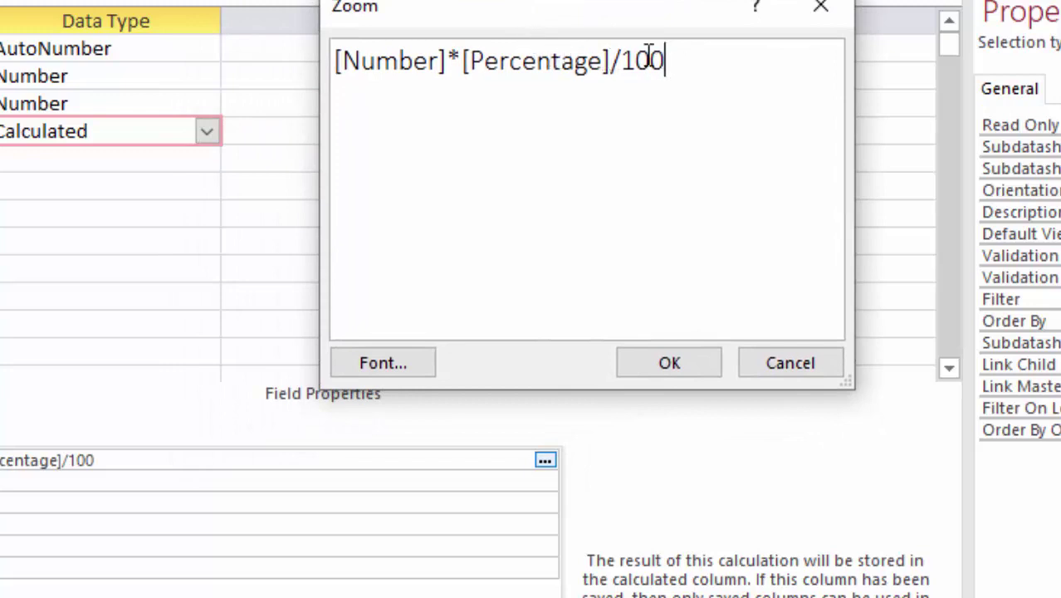
{"action": "key", "text": "BackSpace"}
{"action": "key", "text": "BackSpace"}
{"action": "key", "text": "BackSpace"}
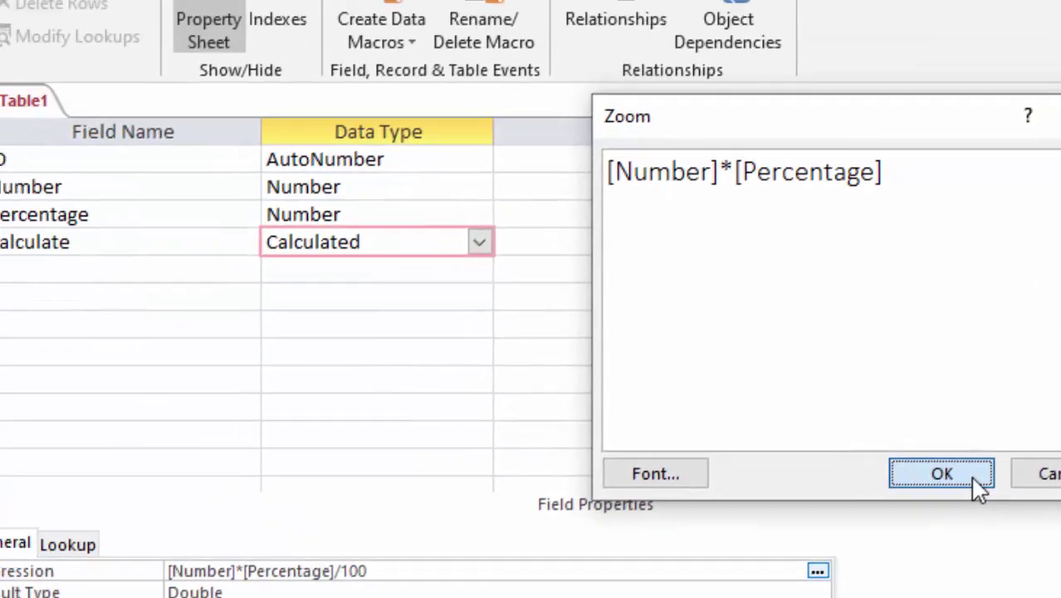
{"action": "left_click", "coordinate": [689, 367]}
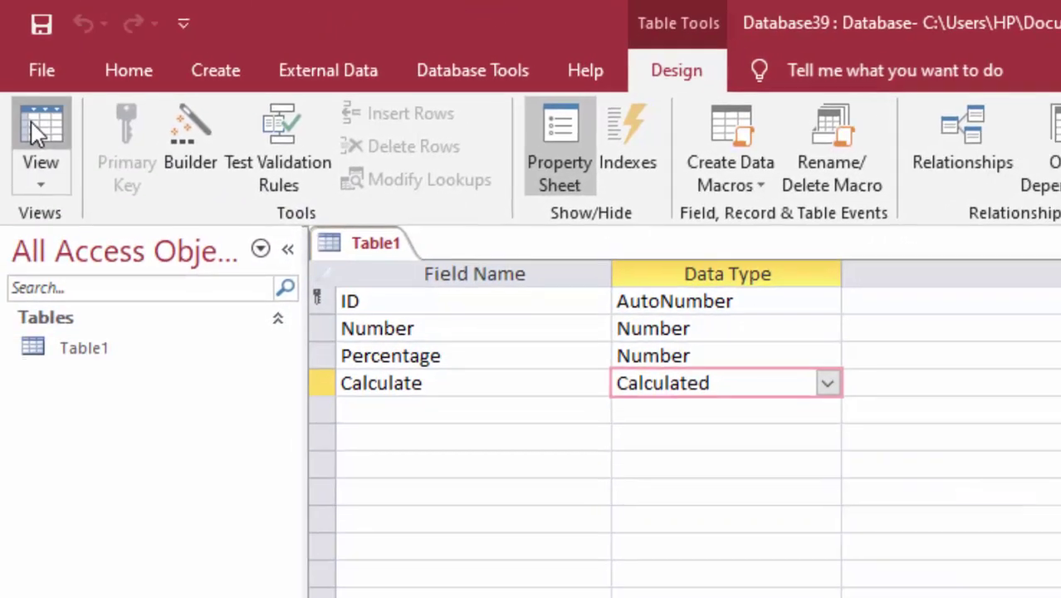
{"action": "left_click", "coordinate": [4, 125]}
{"action": "left_click", "coordinate": [863, 578]}
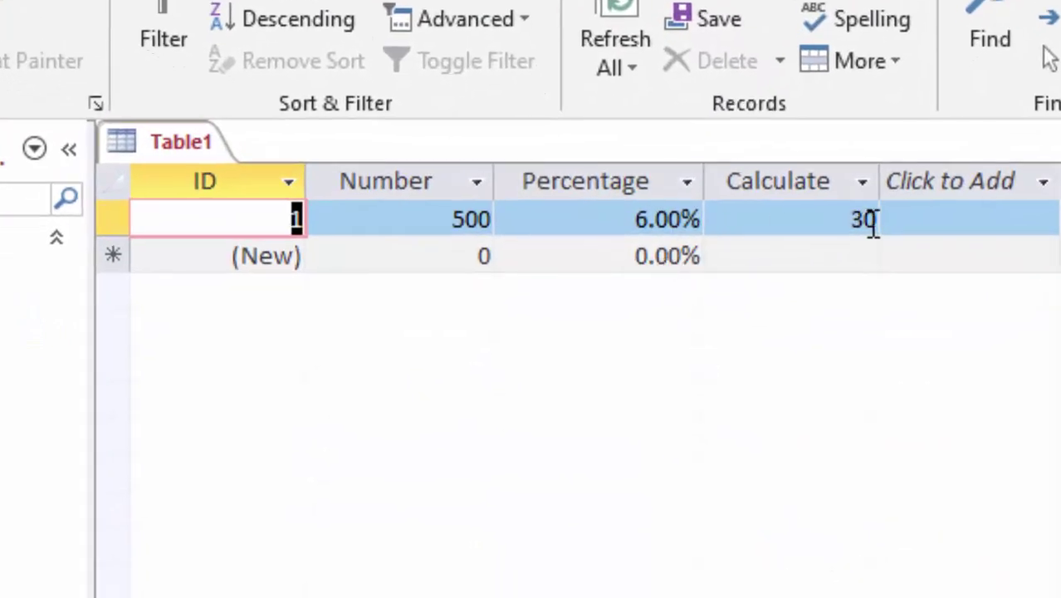
Step: Add records of 100 at 2% and 1200 at 5.5%, calculating 2 and 66
{"action": "left_click", "coordinate": [430, 257]}
{"action": "key", "text": "BackSpace"}
{"action": "type", "text": "1"}
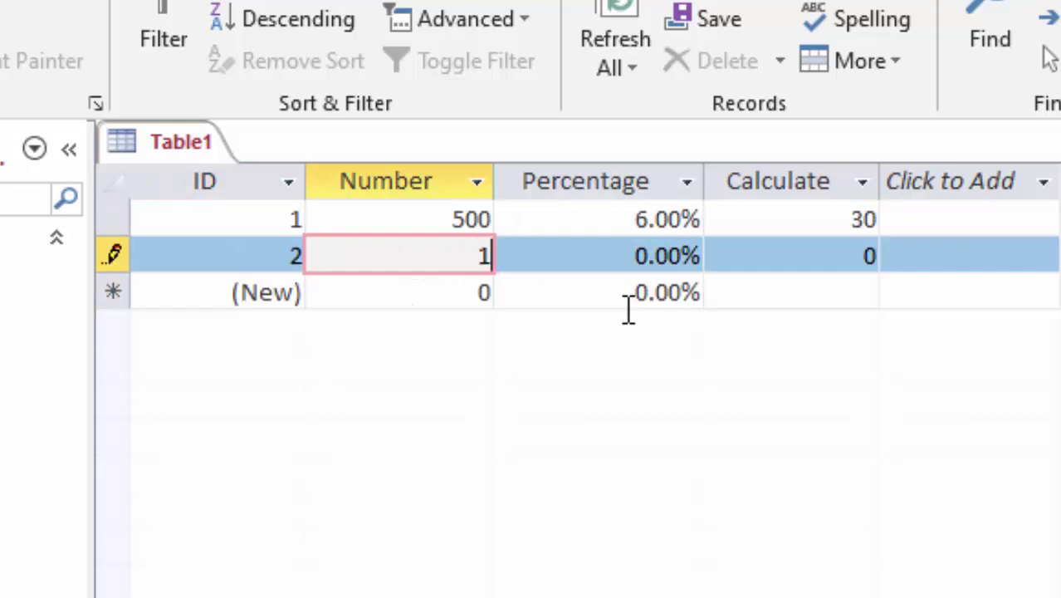
{"action": "type", "text": "00"}
{"action": "key", "text": "Tab"}
{"action": "type", "text": "2"}
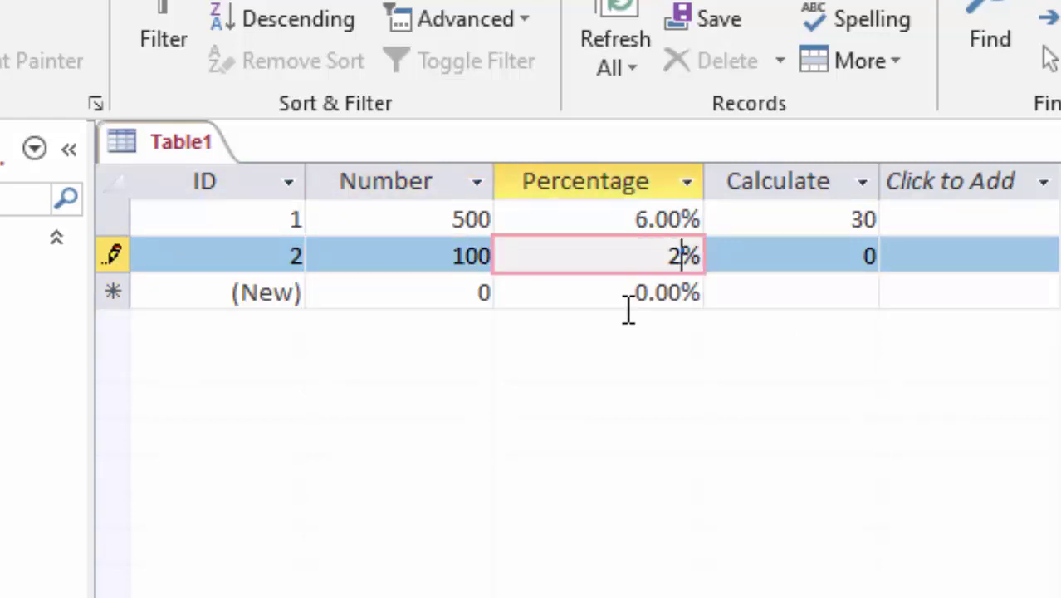
{"action": "key", "text": "Tab"}
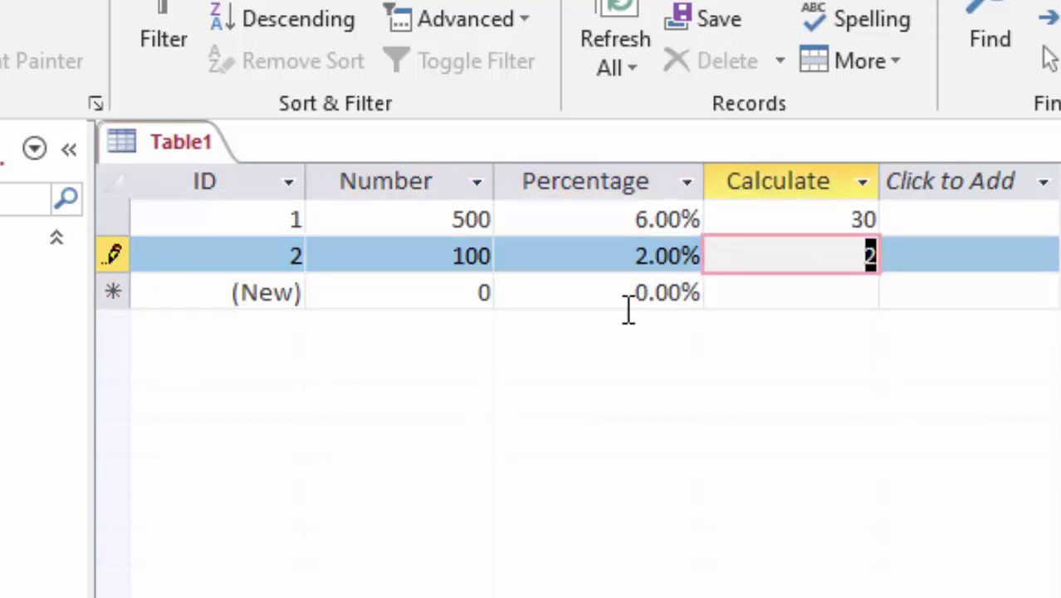
{"action": "left_click", "coordinate": [457, 292]}
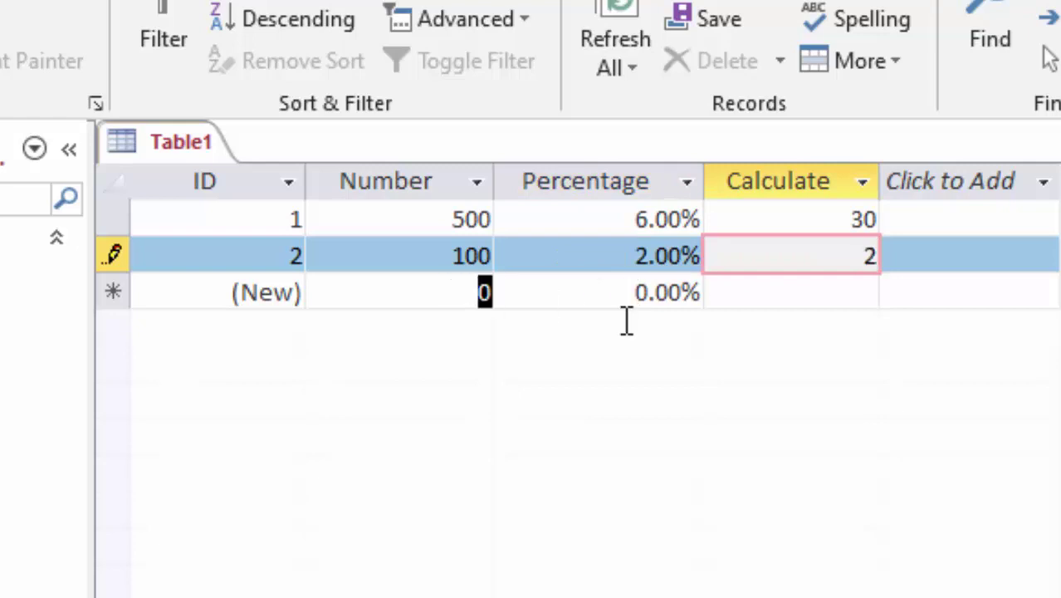
{"action": "key", "text": "BackSpace"}
{"action": "type", "text": "2"}
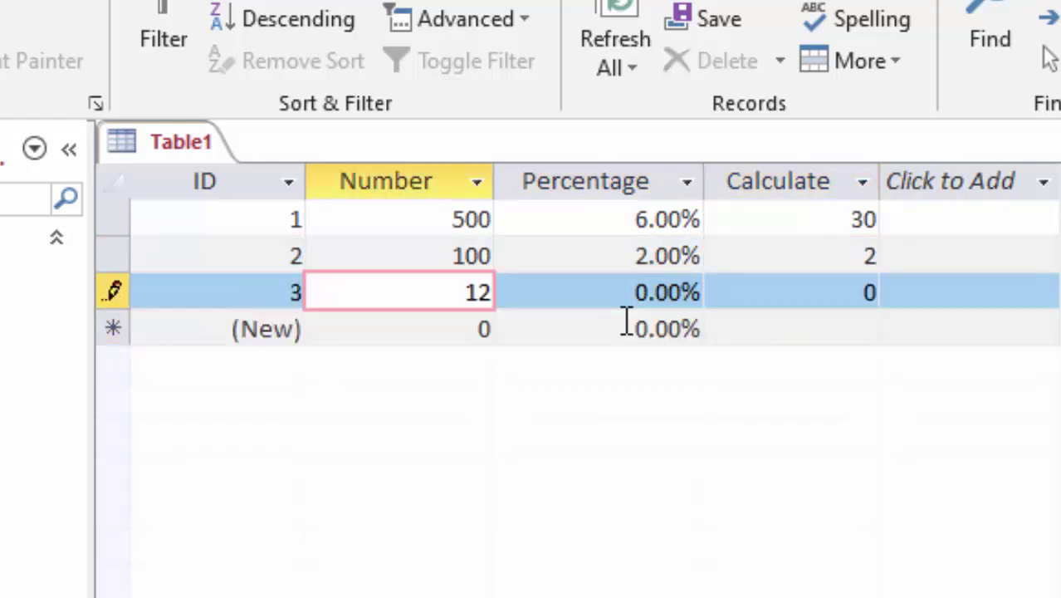
{"action": "type", "text": "00"}
{"action": "key", "text": "Tab"}
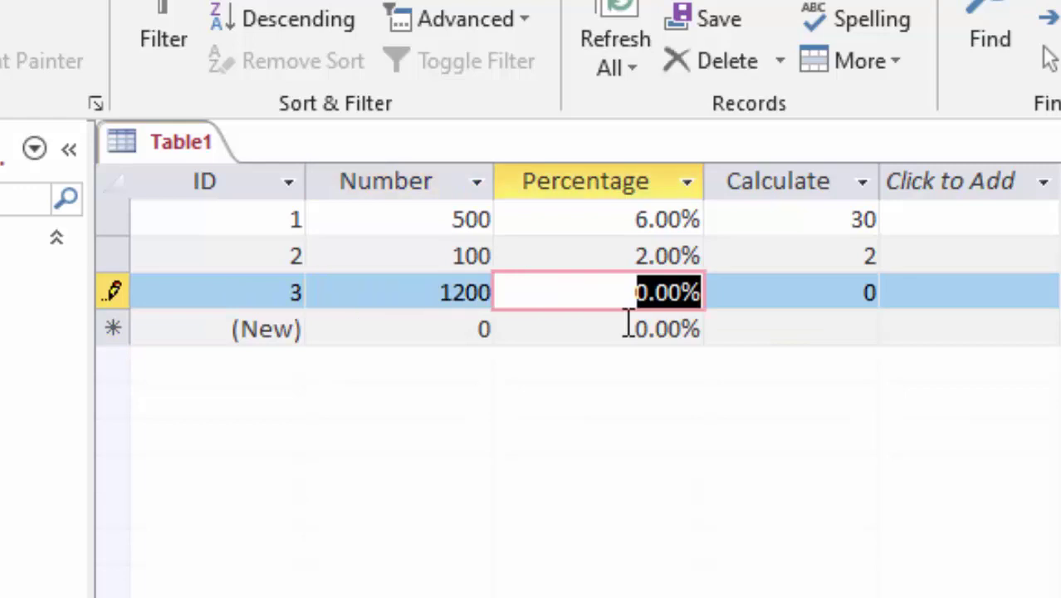
{"action": "type", "text": "5."}
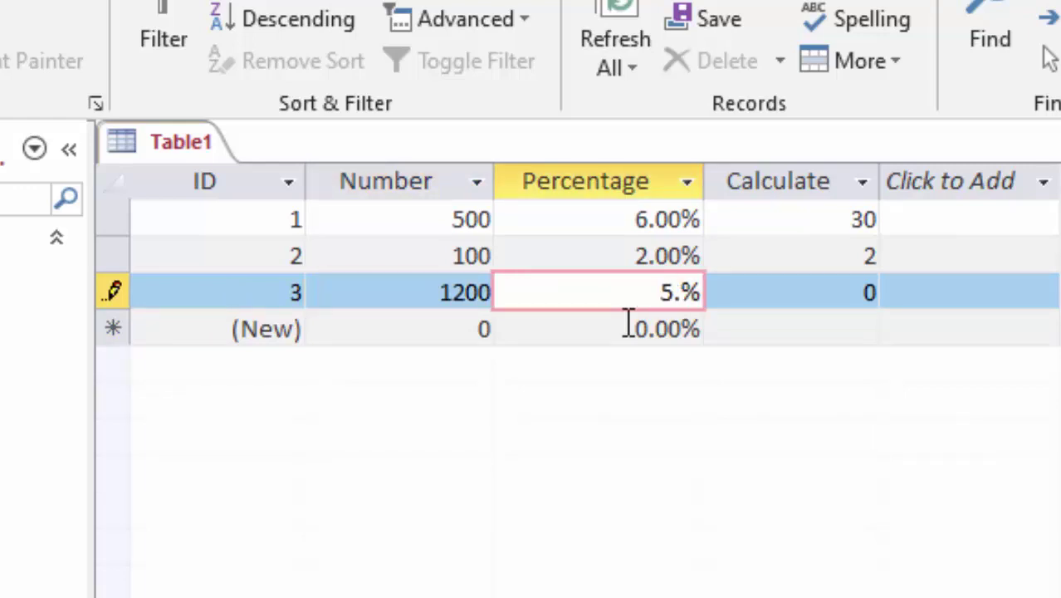
{"action": "type", "text": "5"}
{"action": "key", "text": "Tab"}
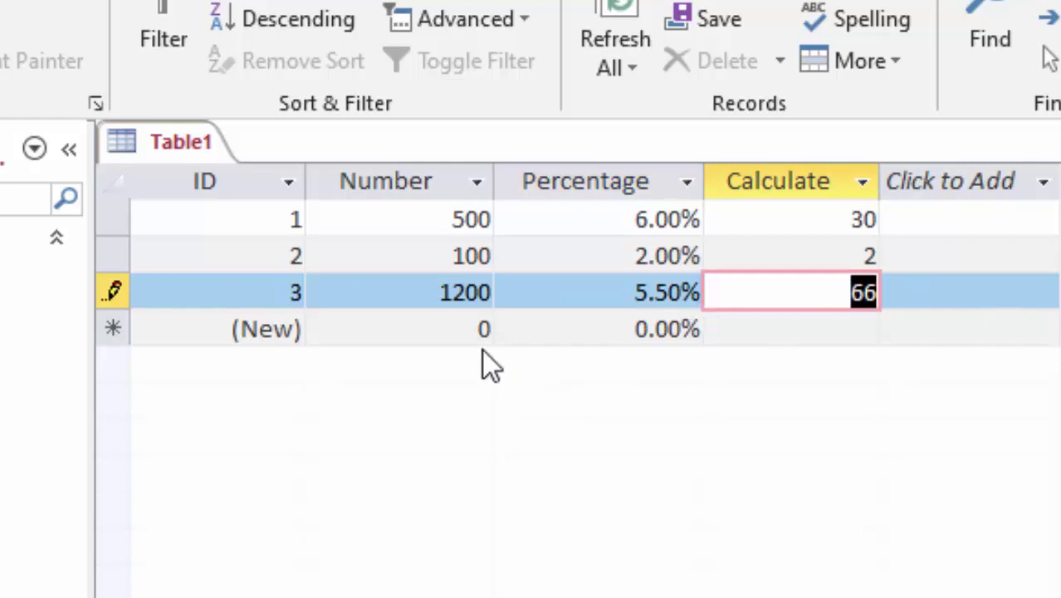
Step: Add a record of 789 at 2%, giving a calculated result of 15.78
{"action": "key", "text": "Tab"}
{"action": "key", "text": "BackSpace"}
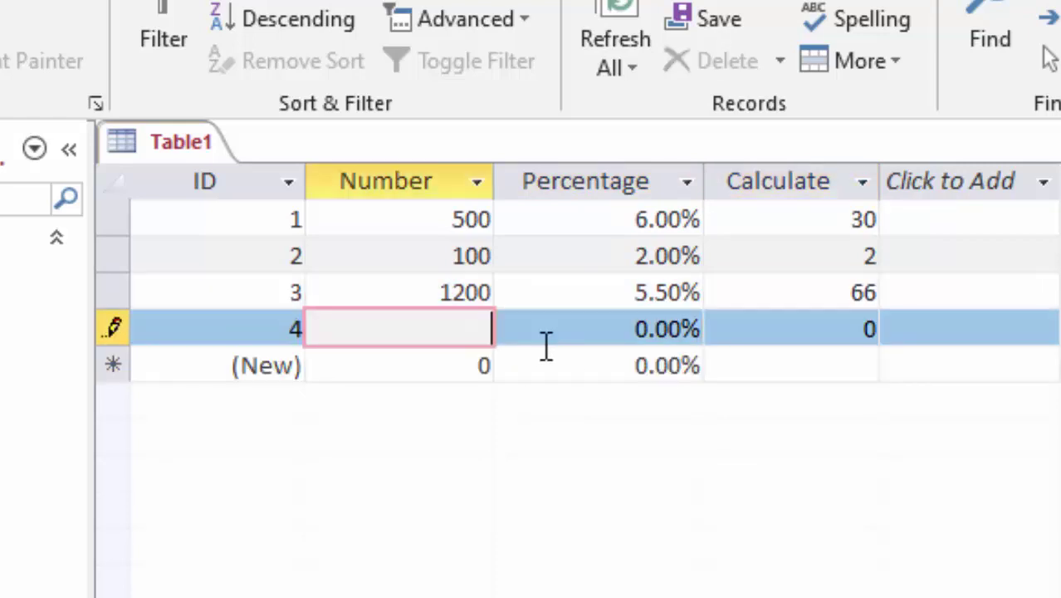
{"action": "type", "text": "789"}
{"action": "key", "text": "Tab"}
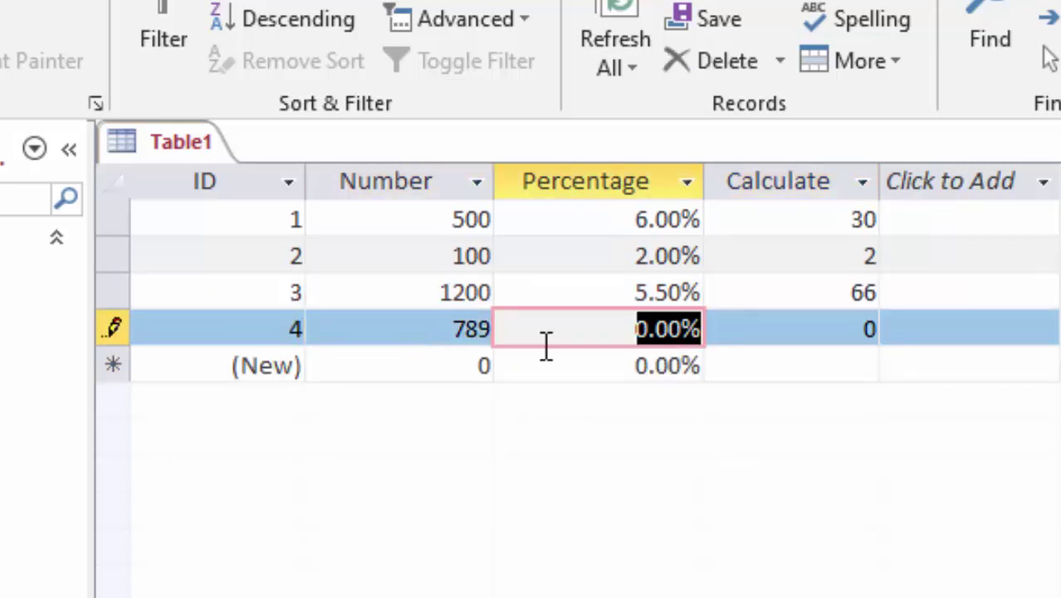
{"action": "type", "text": "2"}
{"action": "key", "text": "Tab"}
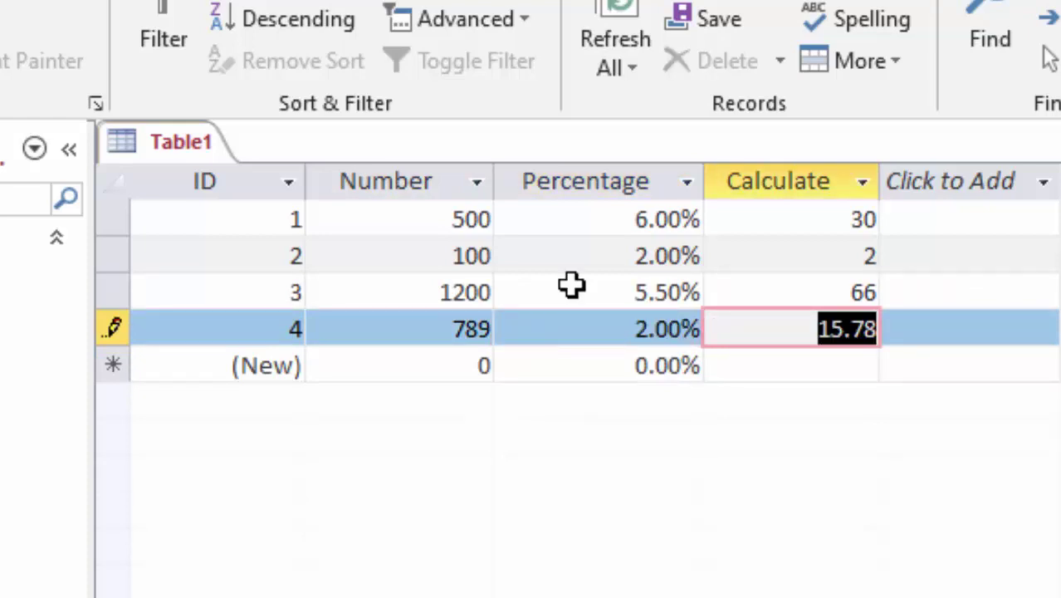